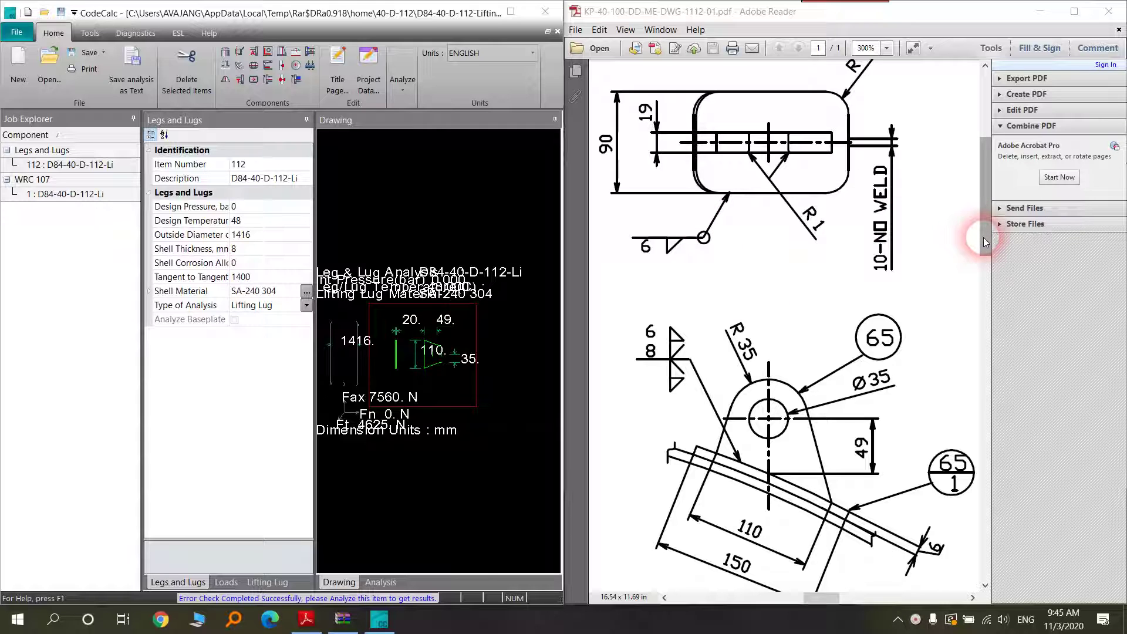
Review the LIFTING LUG drawing's dimensions in Adobe Reader, then maximize the CodeCalc window
left_click_drag(984, 238, 984, 201)
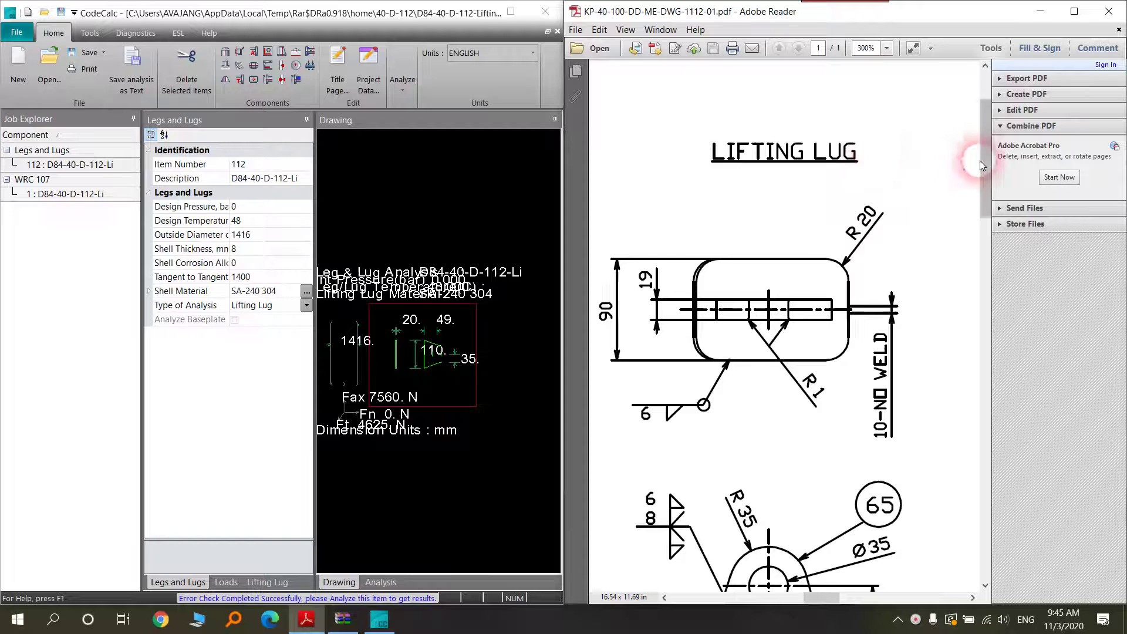
scroll(981, 163, "down", 1)
left_click_drag(981, 164, 996, 199)
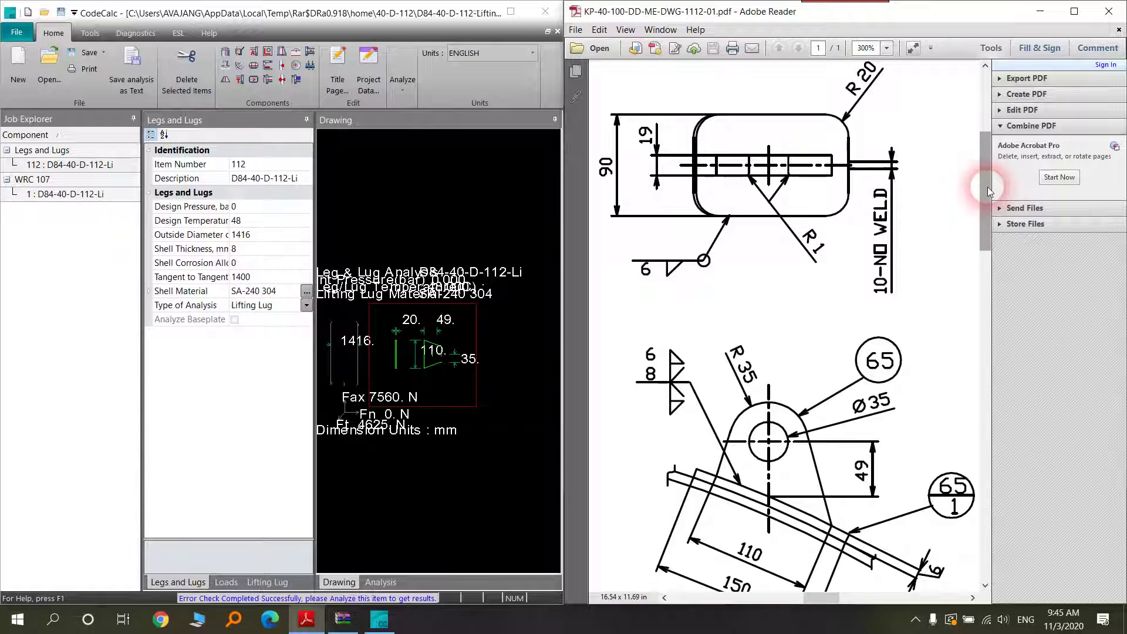
mouse_move(987, 187)
left_mouse_down()
mouse_move(987, 212)
mouse_move(988, 200)
left_mouse_up()
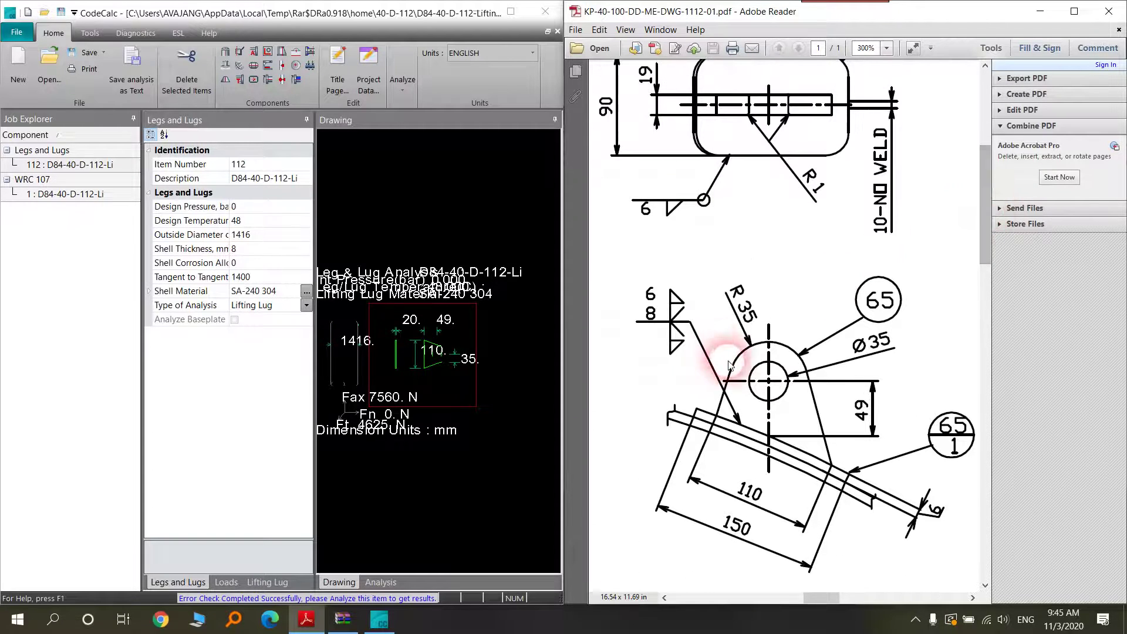
left_click_drag(983, 226, 984, 221)
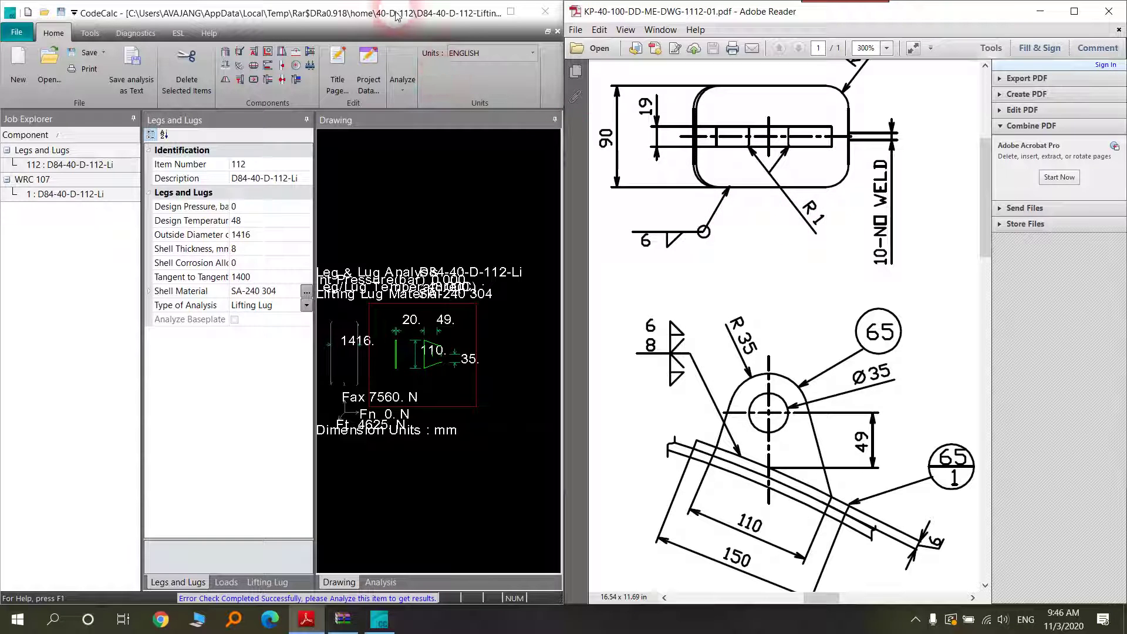
left_click_drag(397, 16, 675, 6)
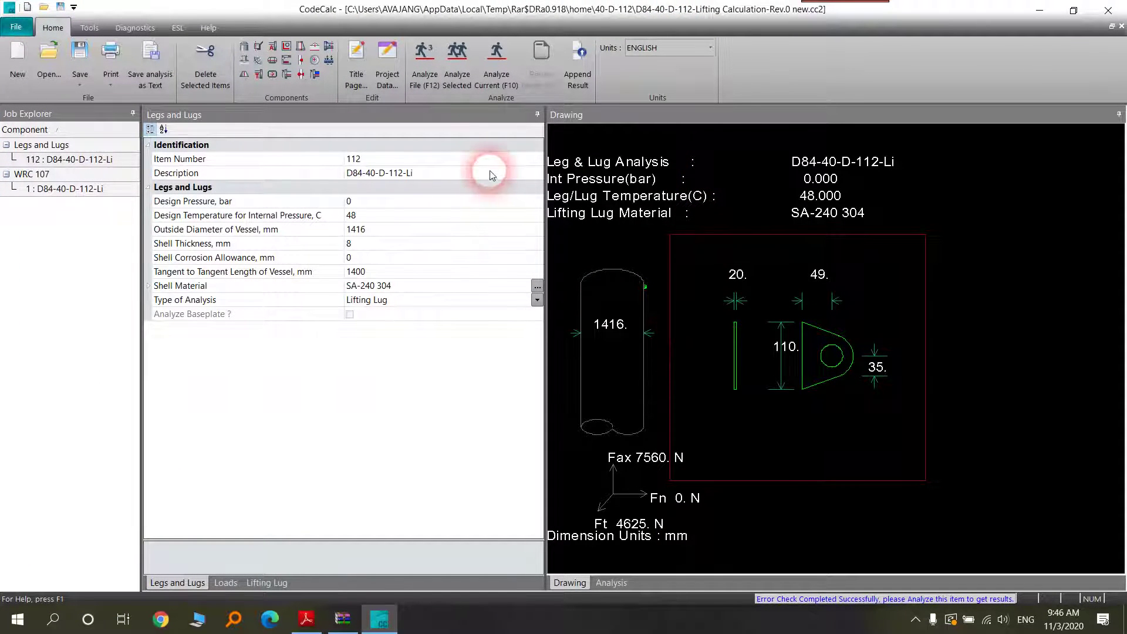
left_click(18, 72)
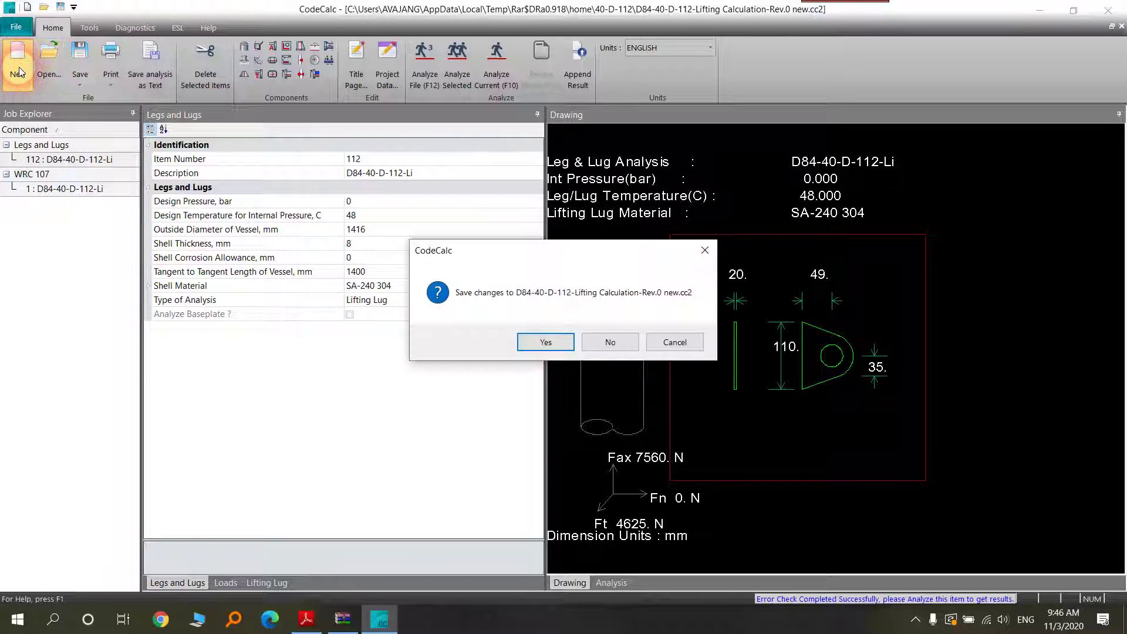
left_click(706, 250)
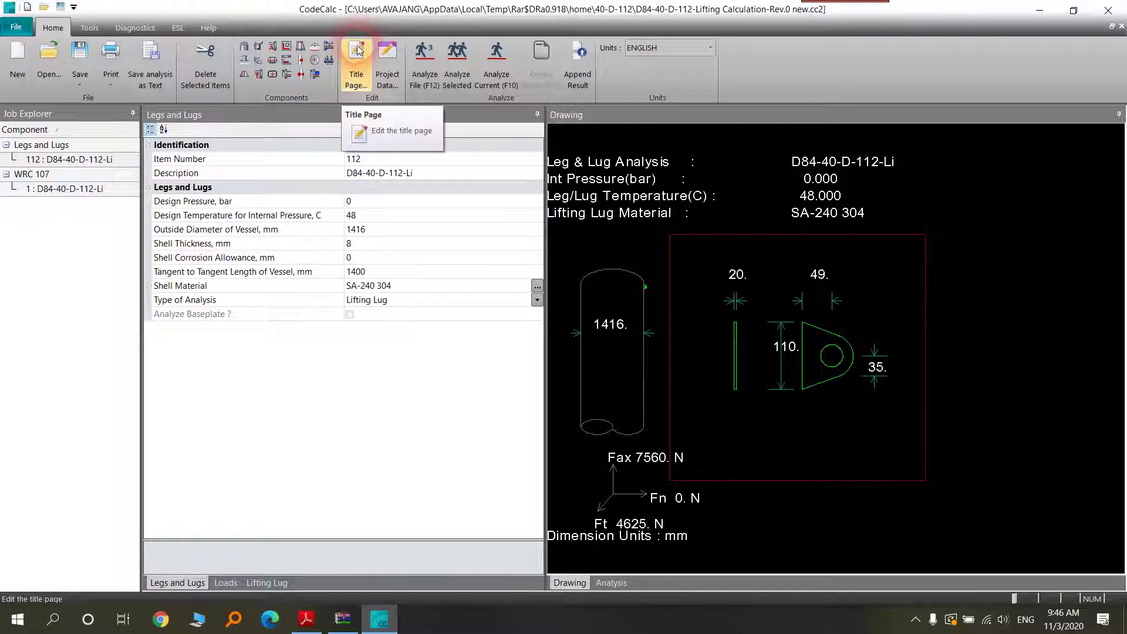
left_click(349, 86)
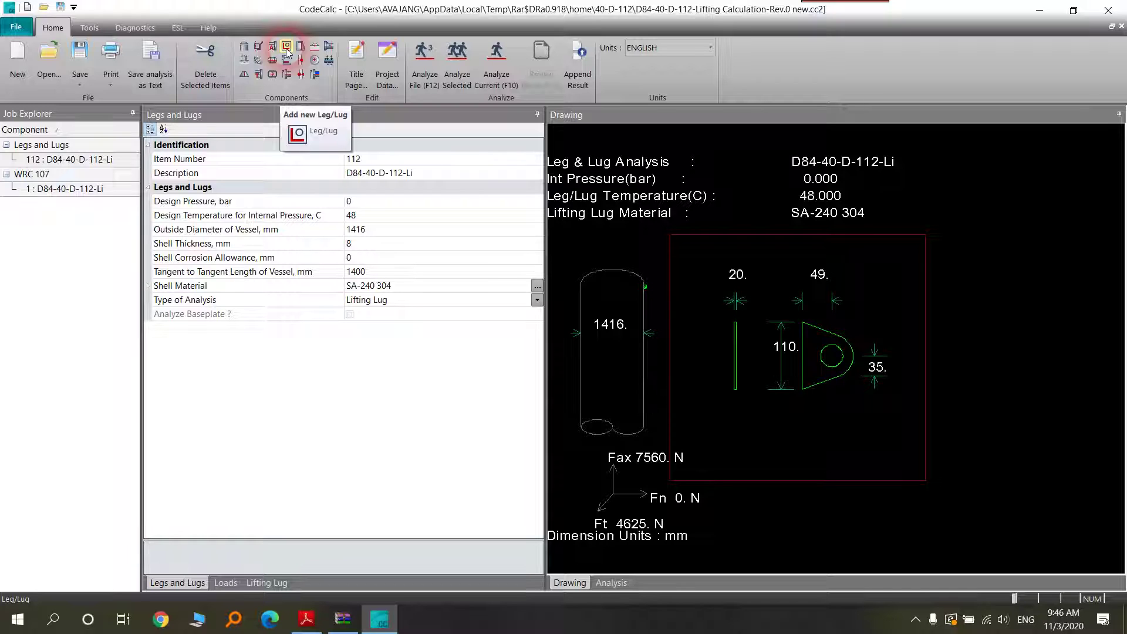
left_click(41, 148)
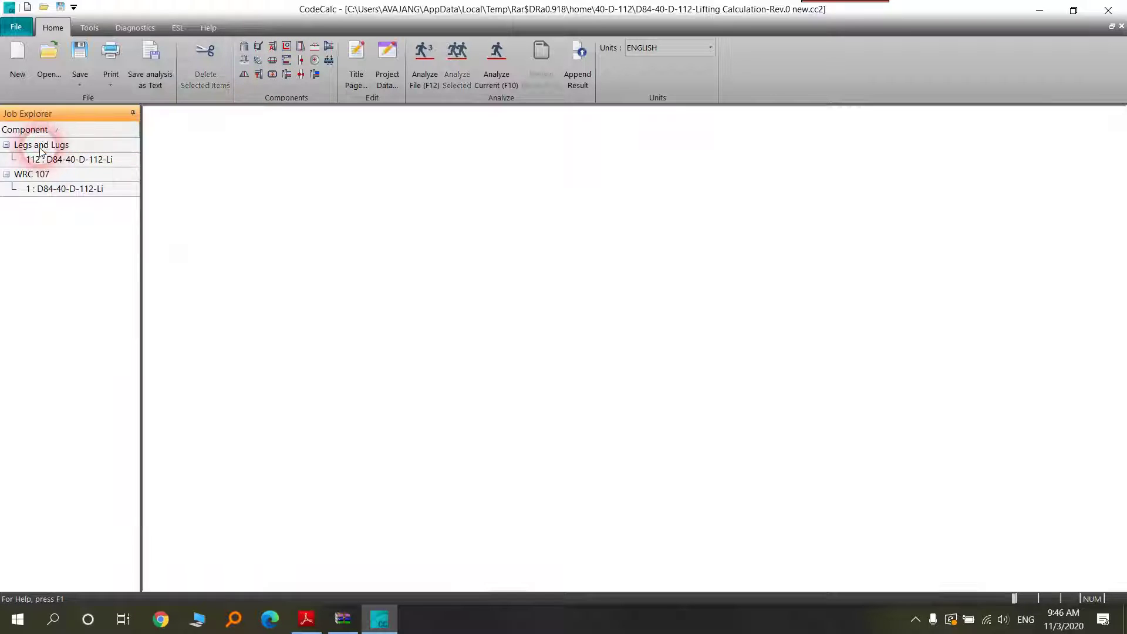
left_click(61, 162)
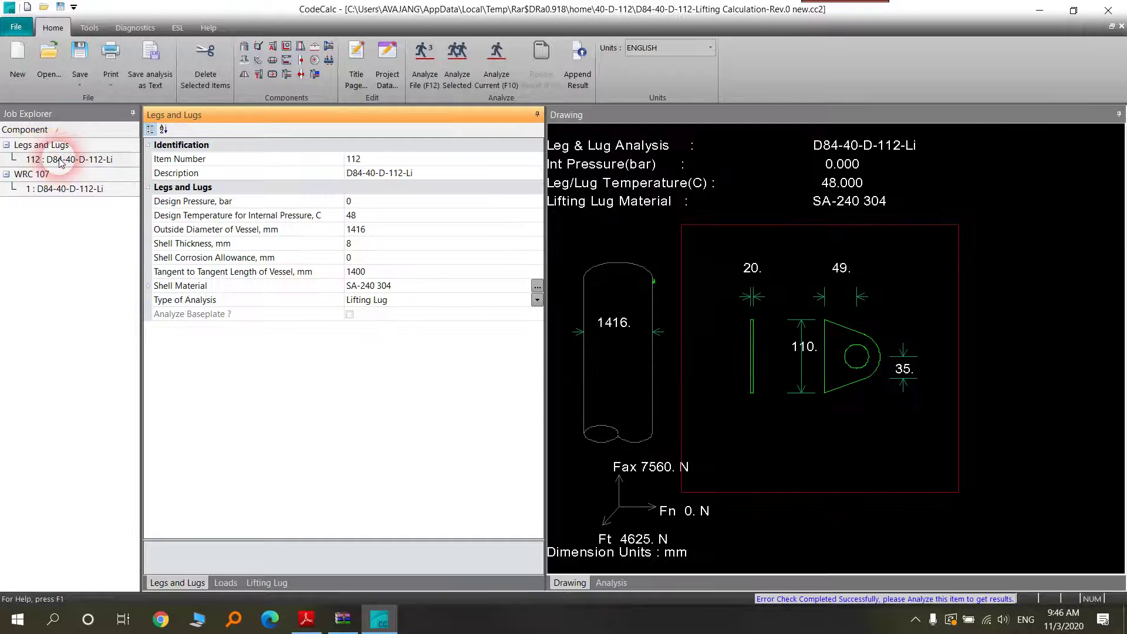
left_click(231, 145)
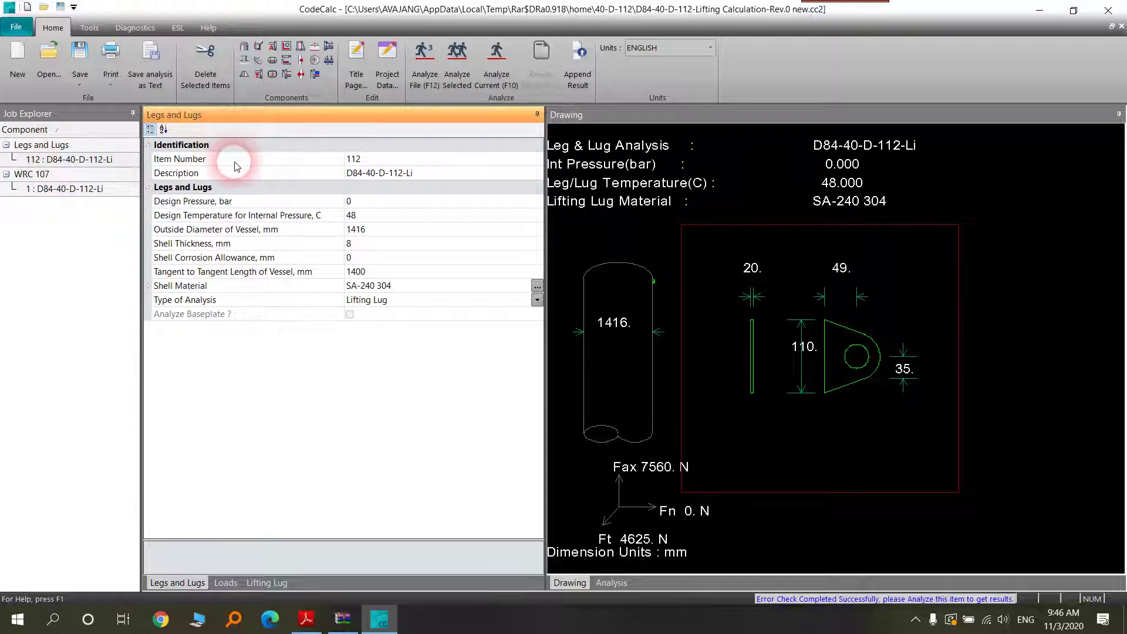
left_click(225, 582)
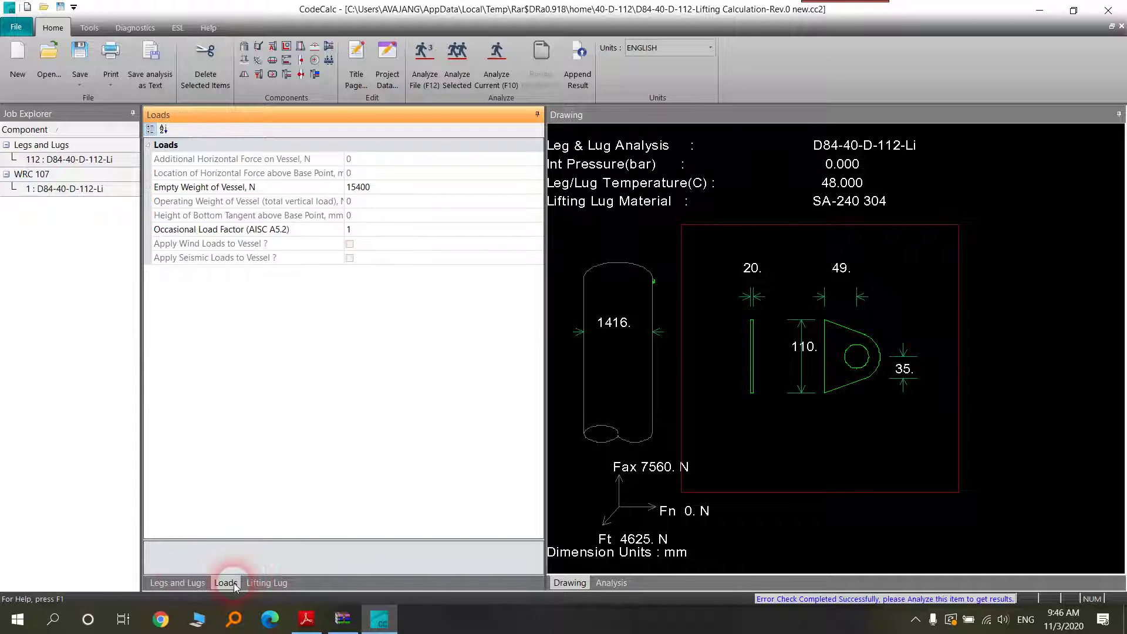
left_click(261, 582)
left_click(178, 583)
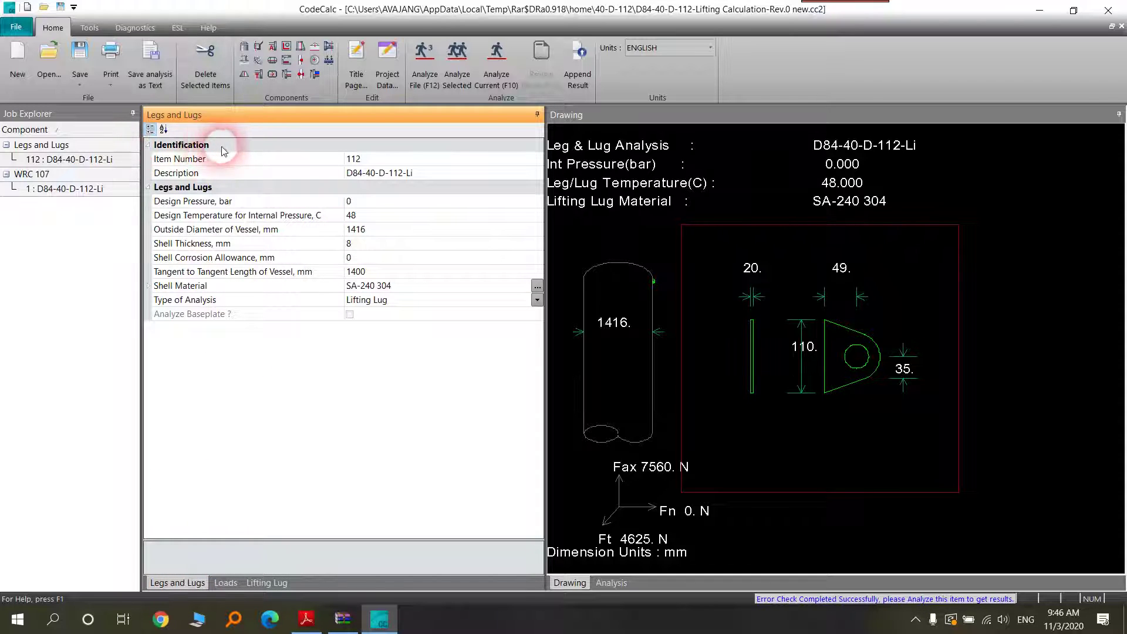
left_click(355, 158)
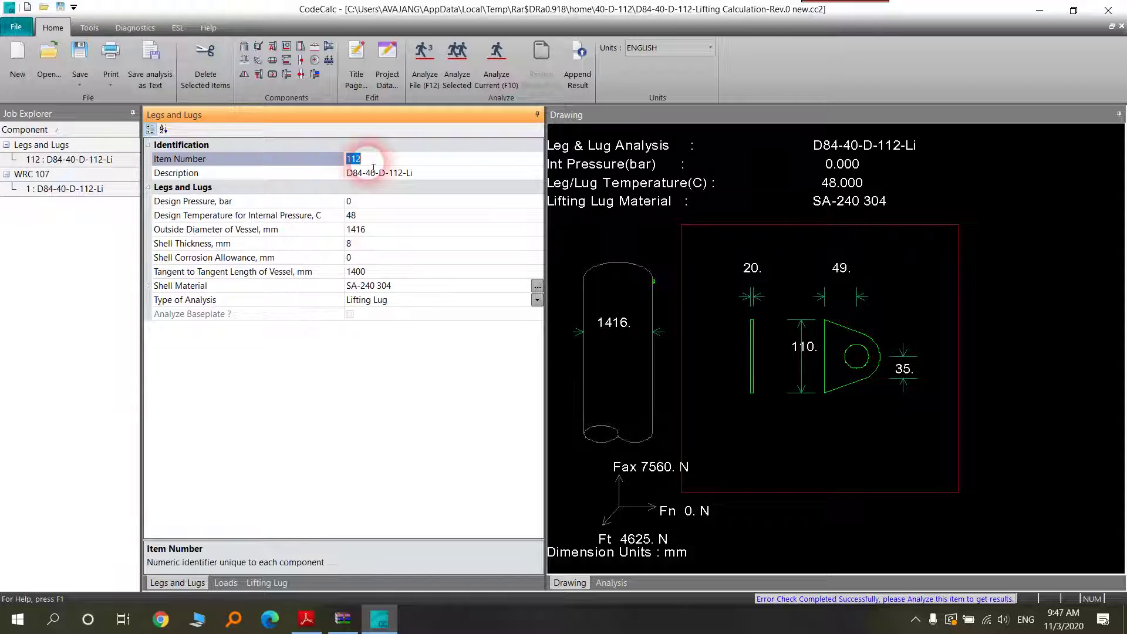
double_click(409, 172)
left_click(396, 164)
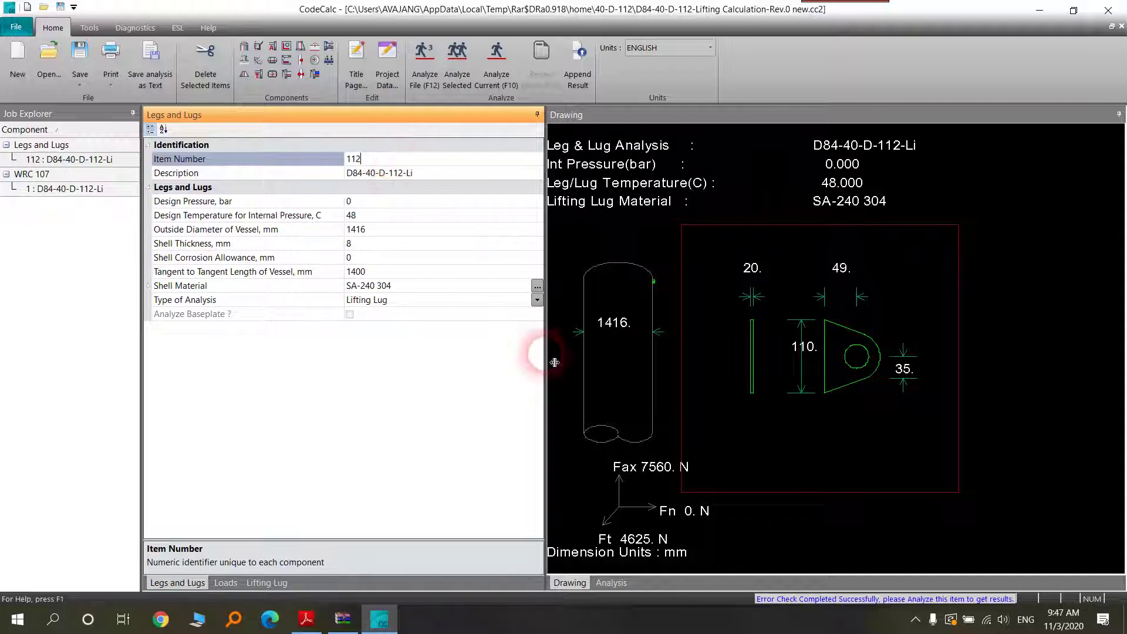
left_click(614, 583)
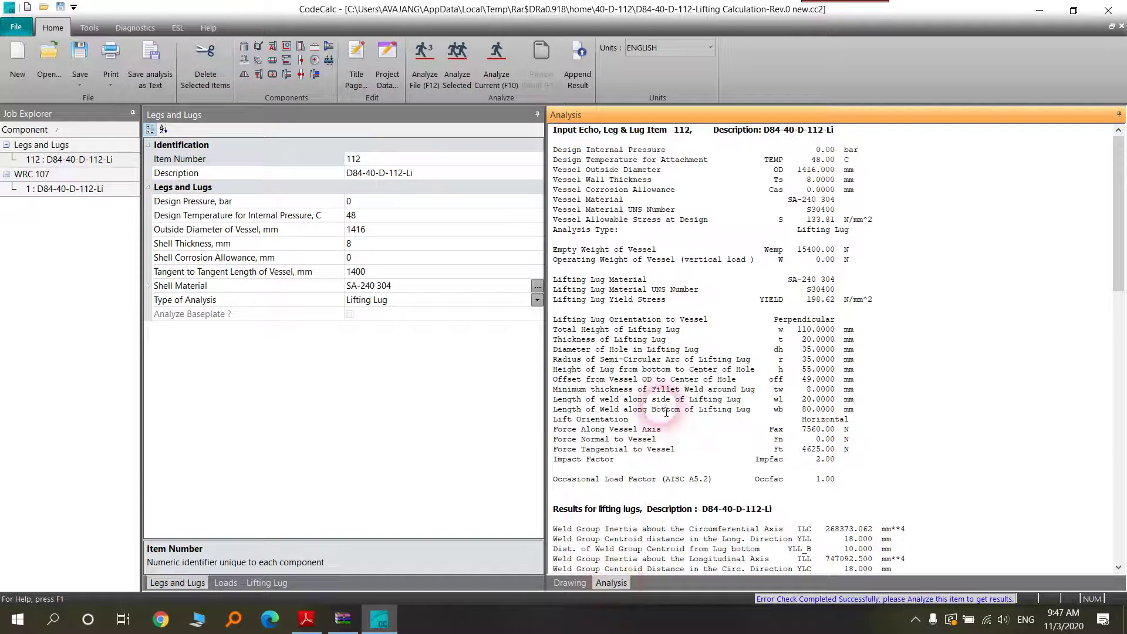
double_click(789, 130)
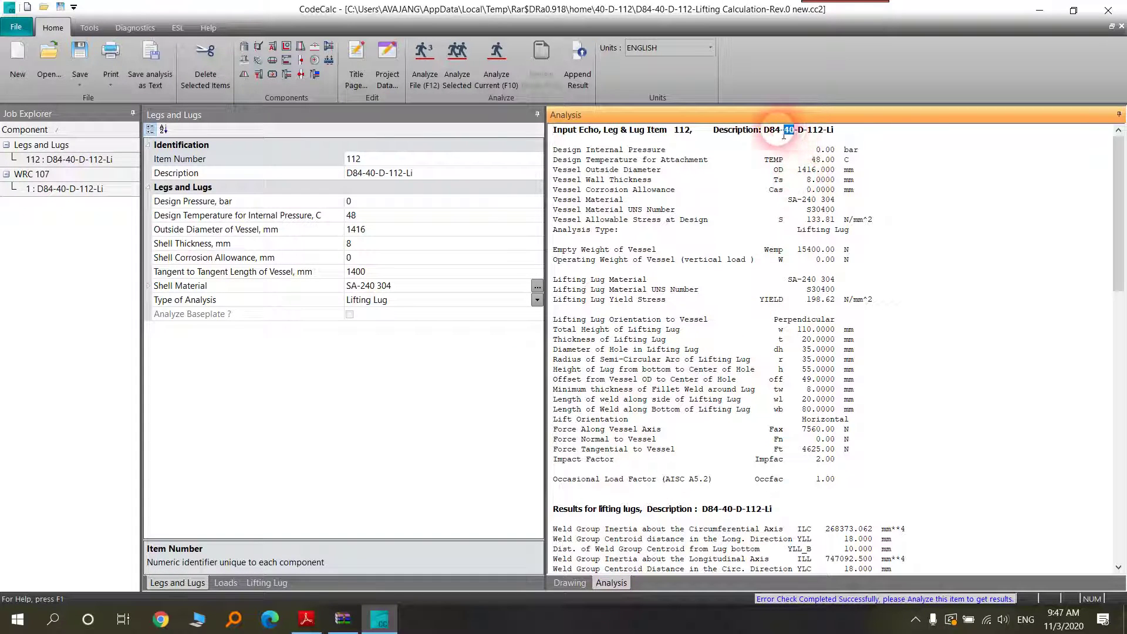
double_click(683, 130)
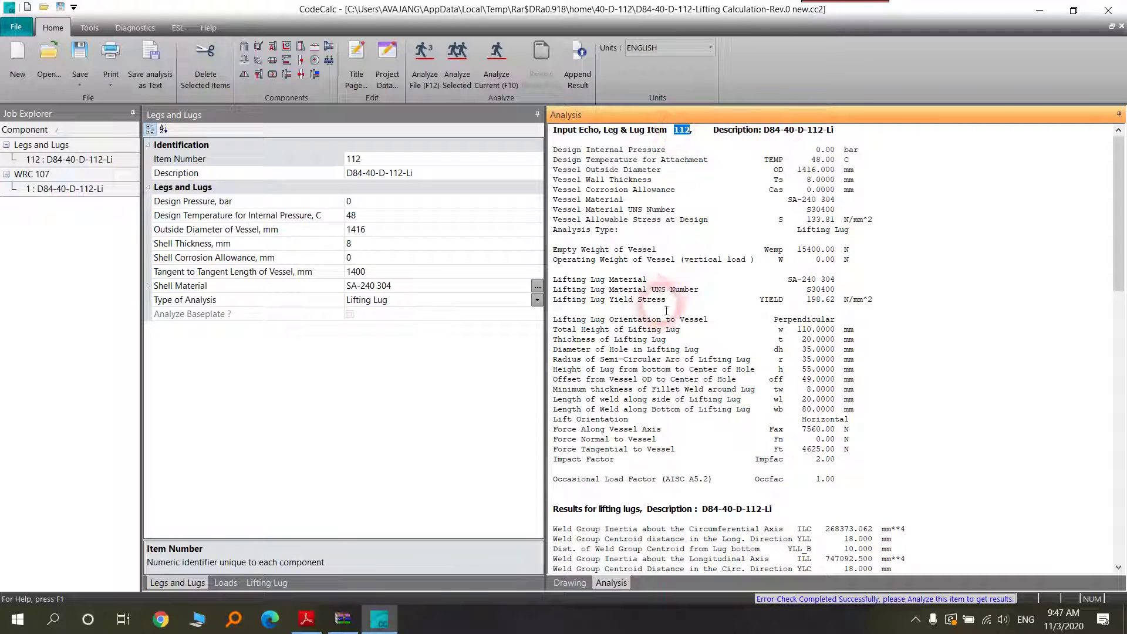
left_click(570, 583)
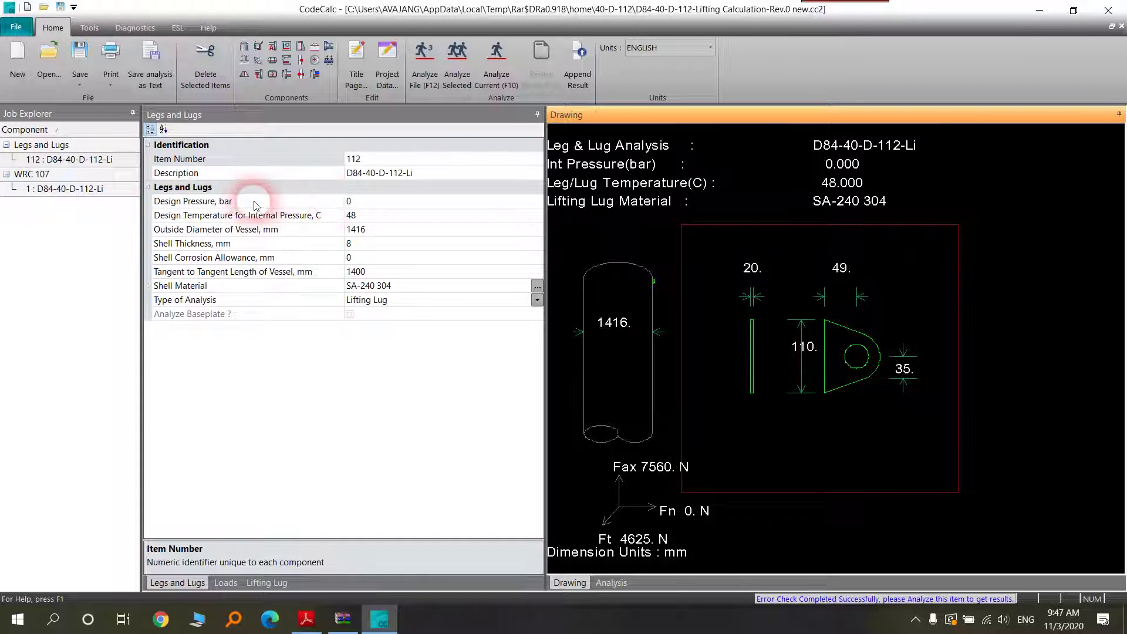
left_click(390, 203)
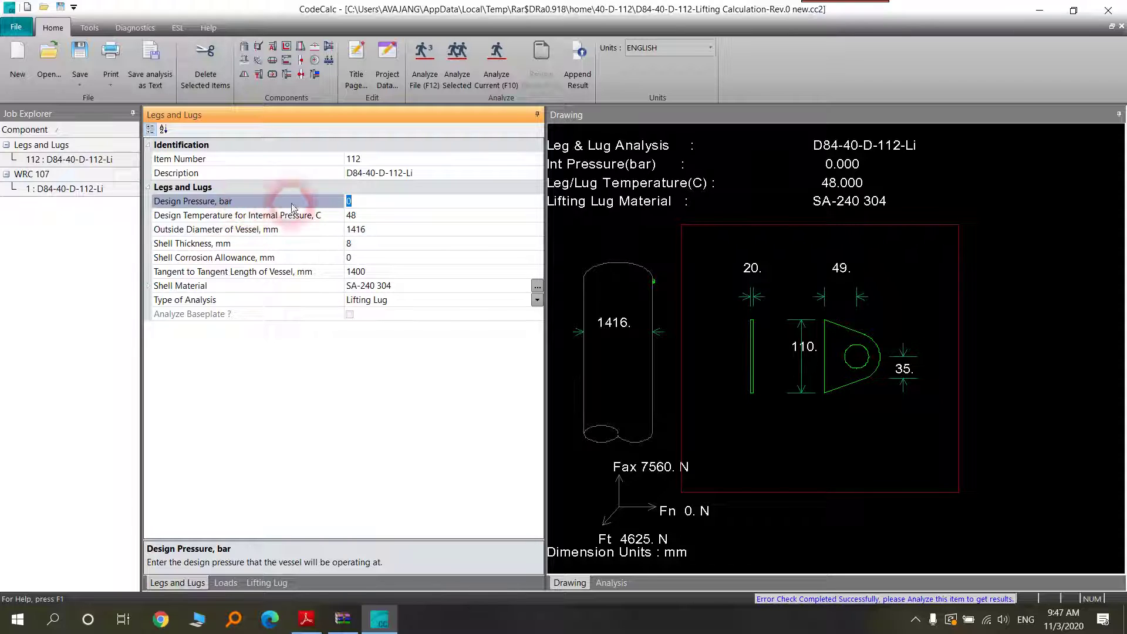
left_click(378, 219)
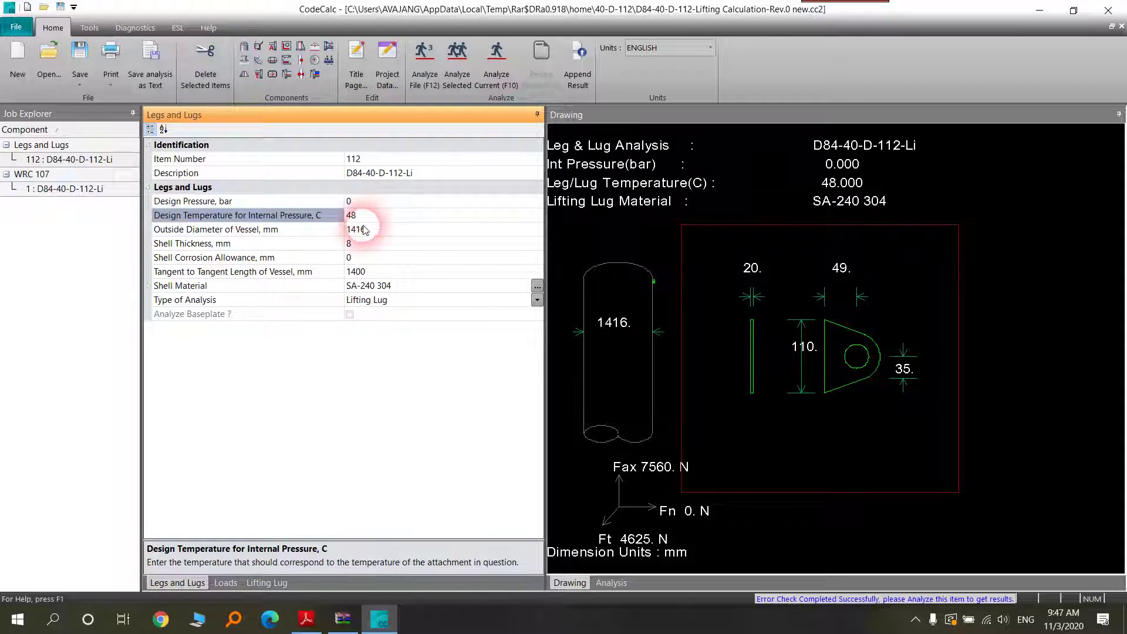
double_click(361, 223)
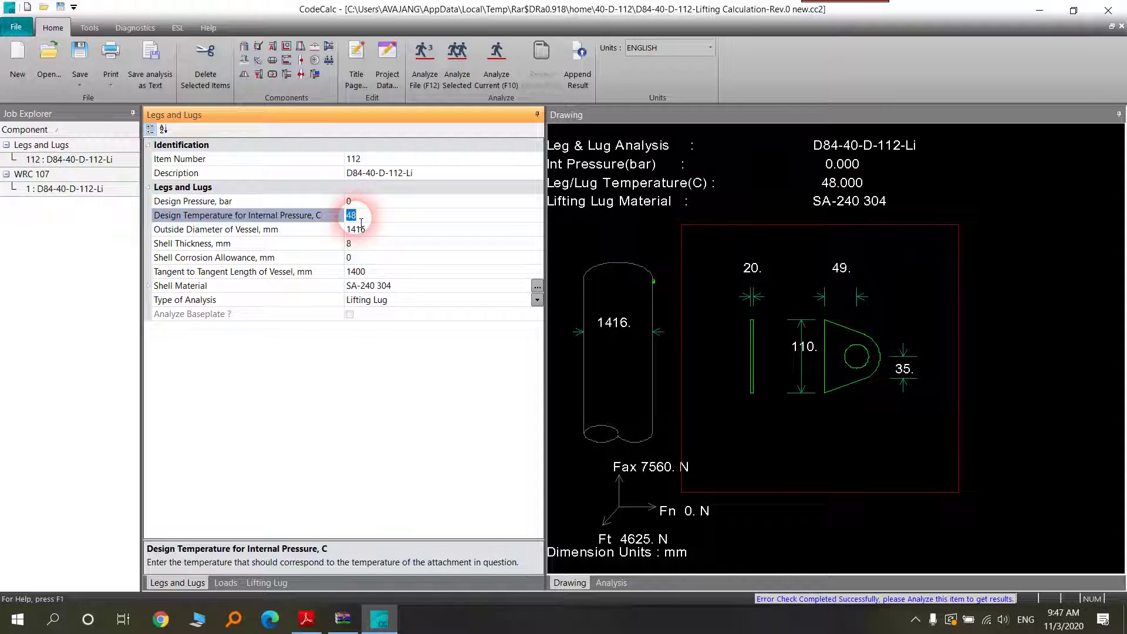
left_click(383, 221)
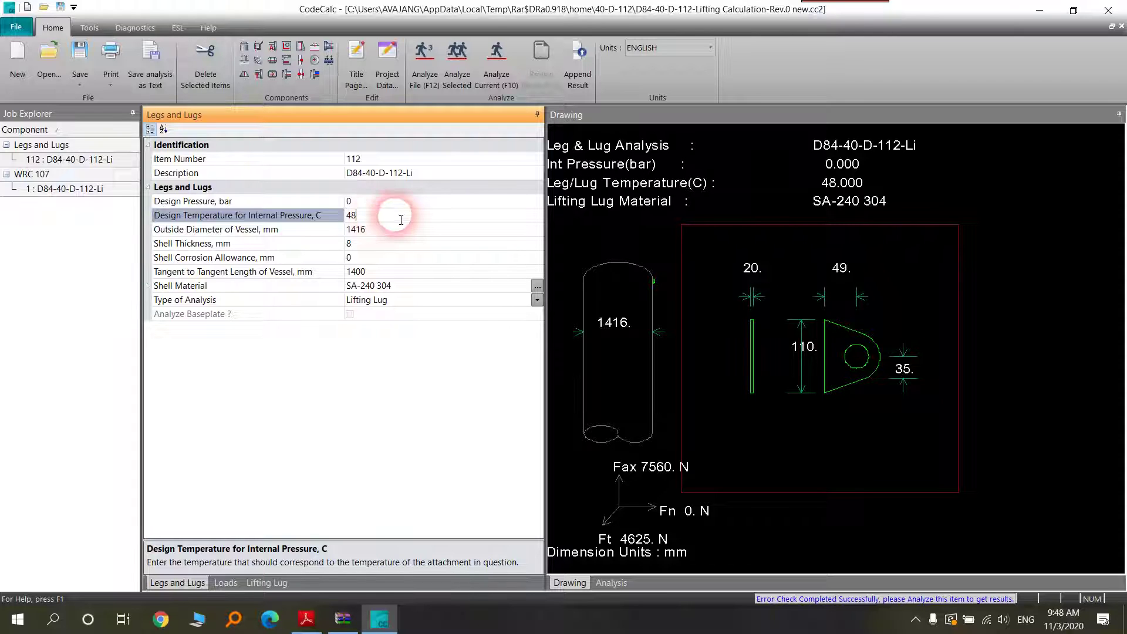
left_click(709, 47)
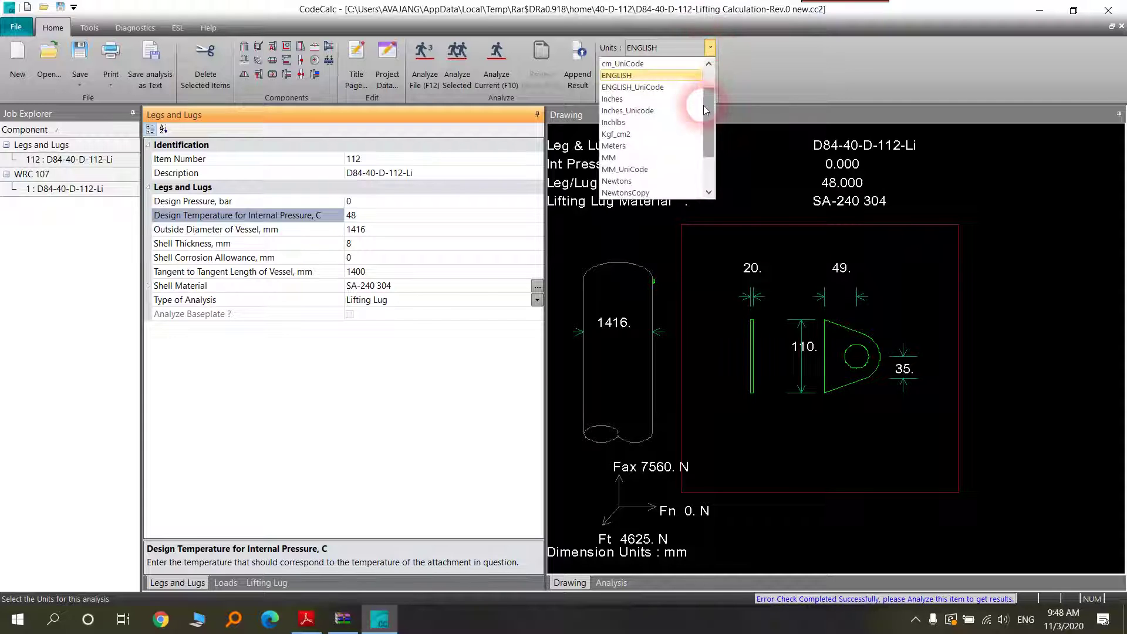
scroll(698, 71, "up", 1)
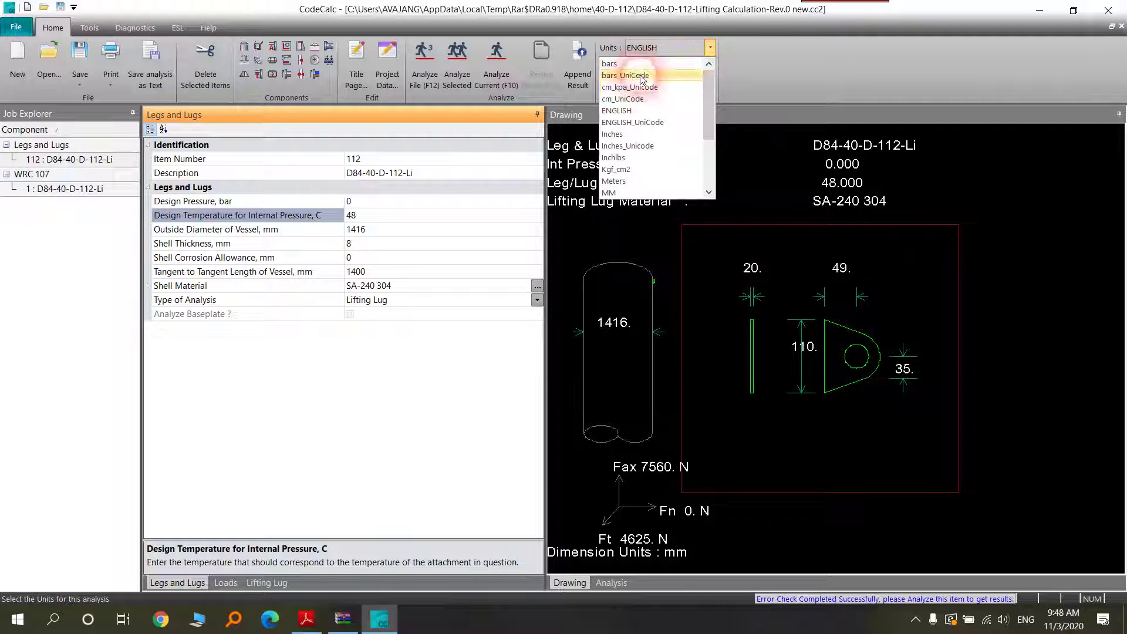
left_click(655, 111)
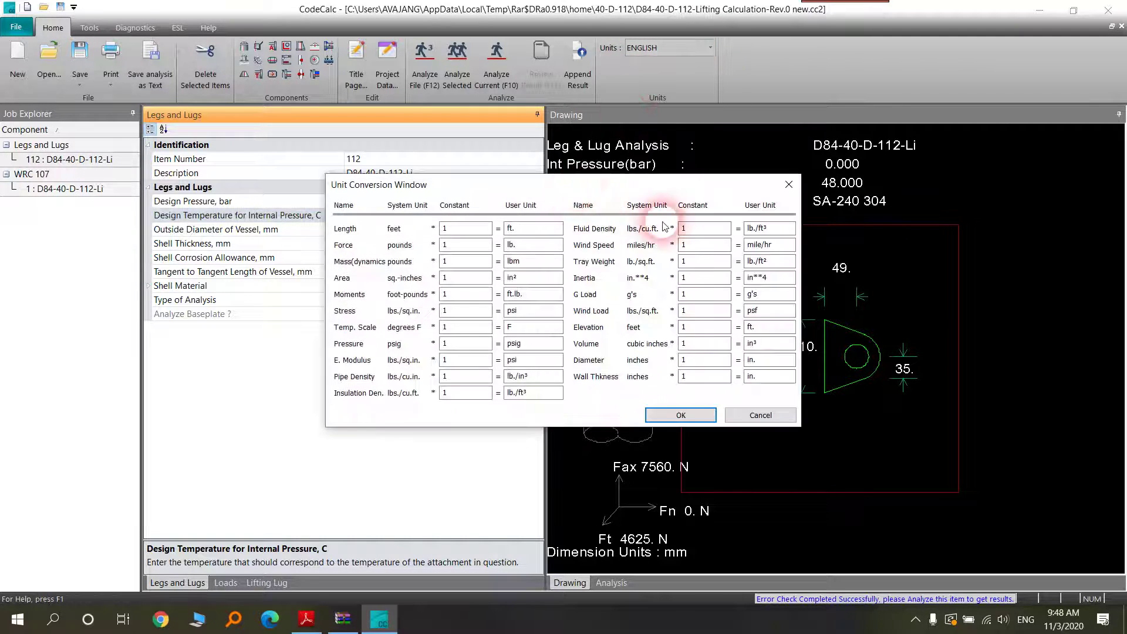
left_click(788, 184)
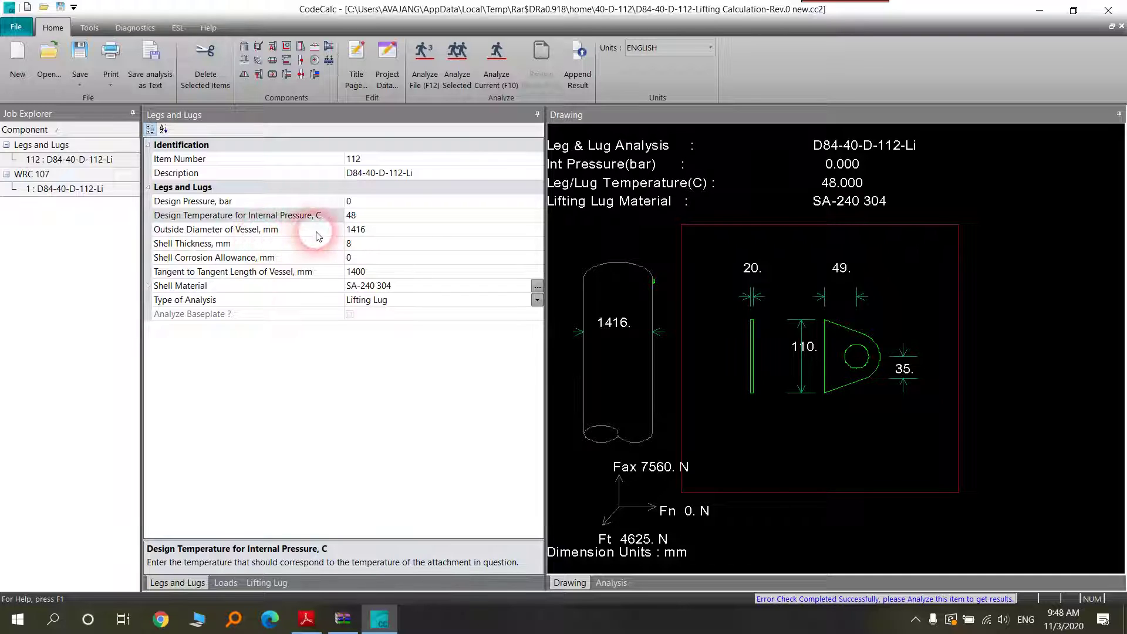
Set the vessel outside diameter to 1500 mm and the shell thickness to 10 mm
left_click(361, 229)
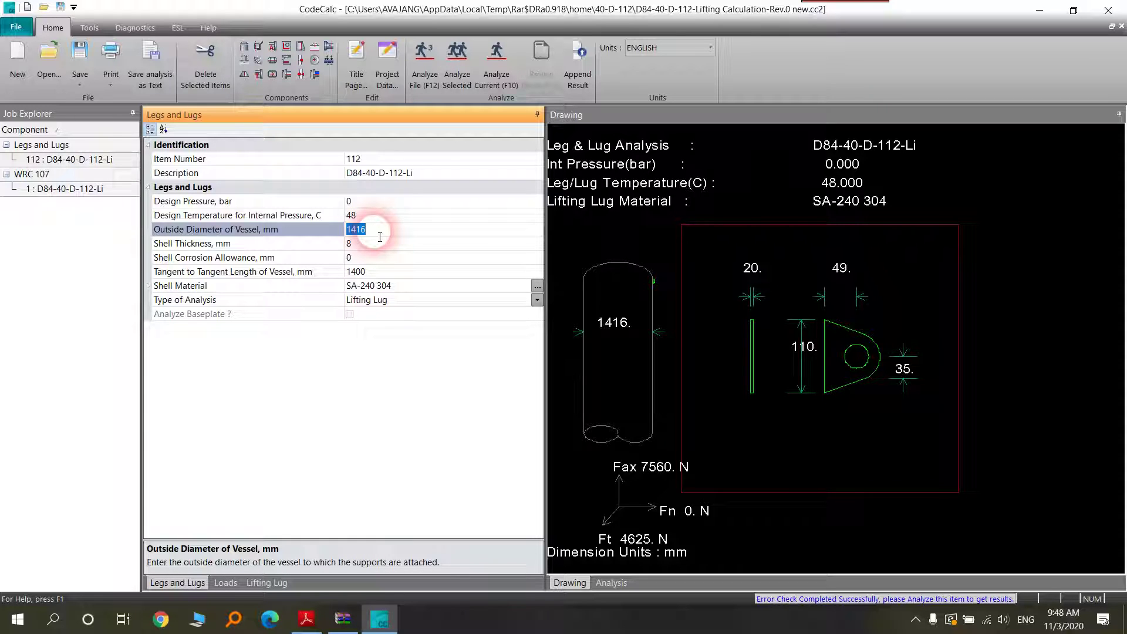
type("1500")
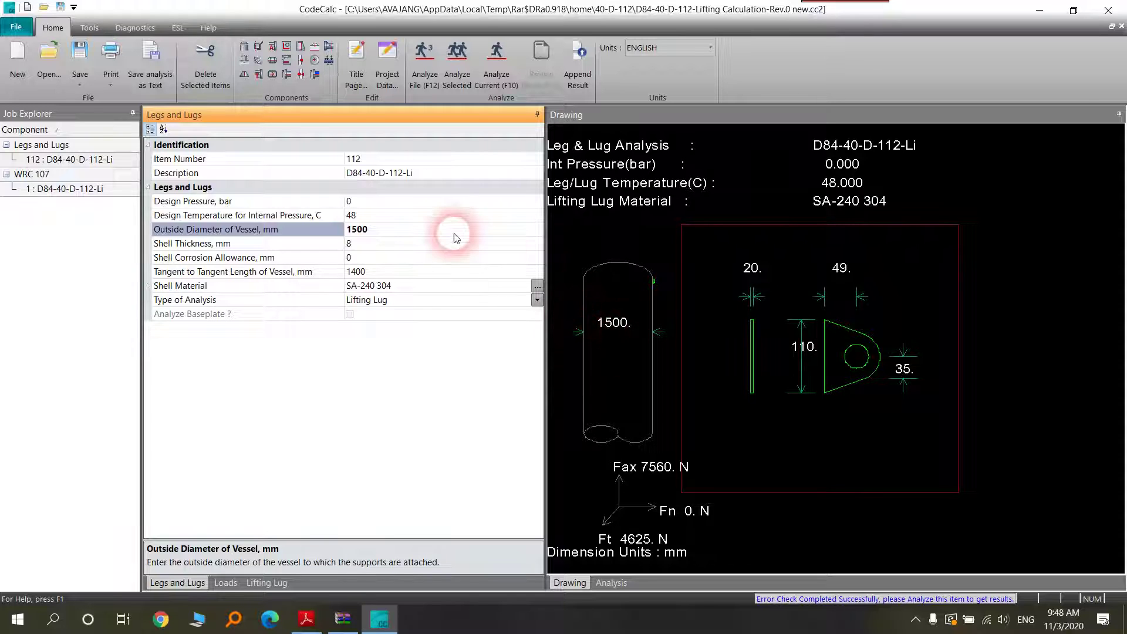
left_click(387, 248)
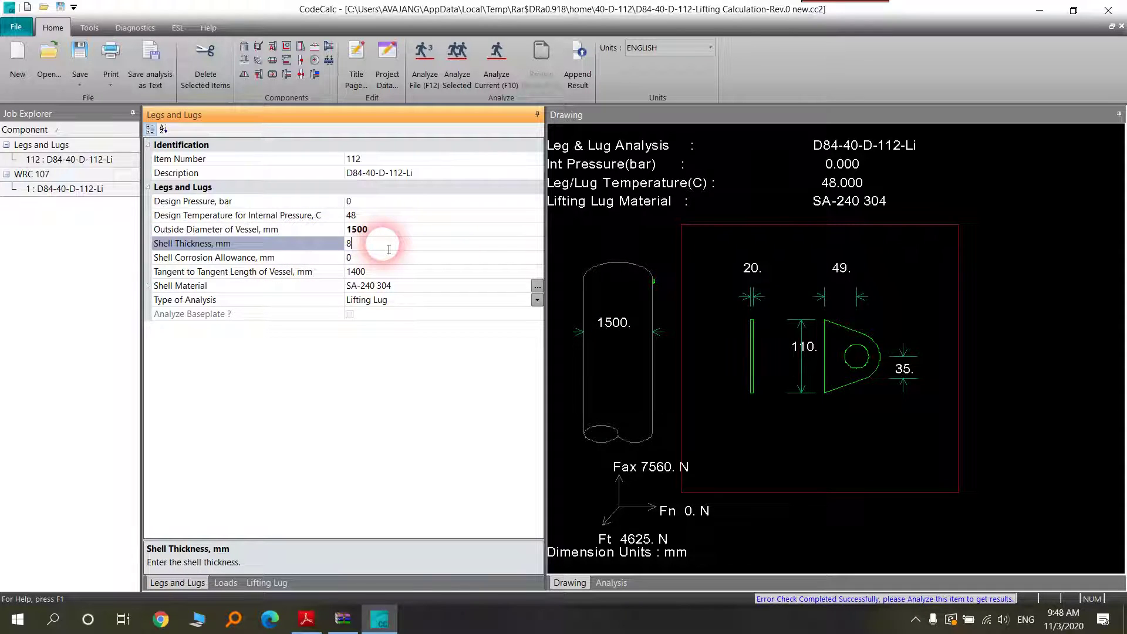
type("10")
key("Return")
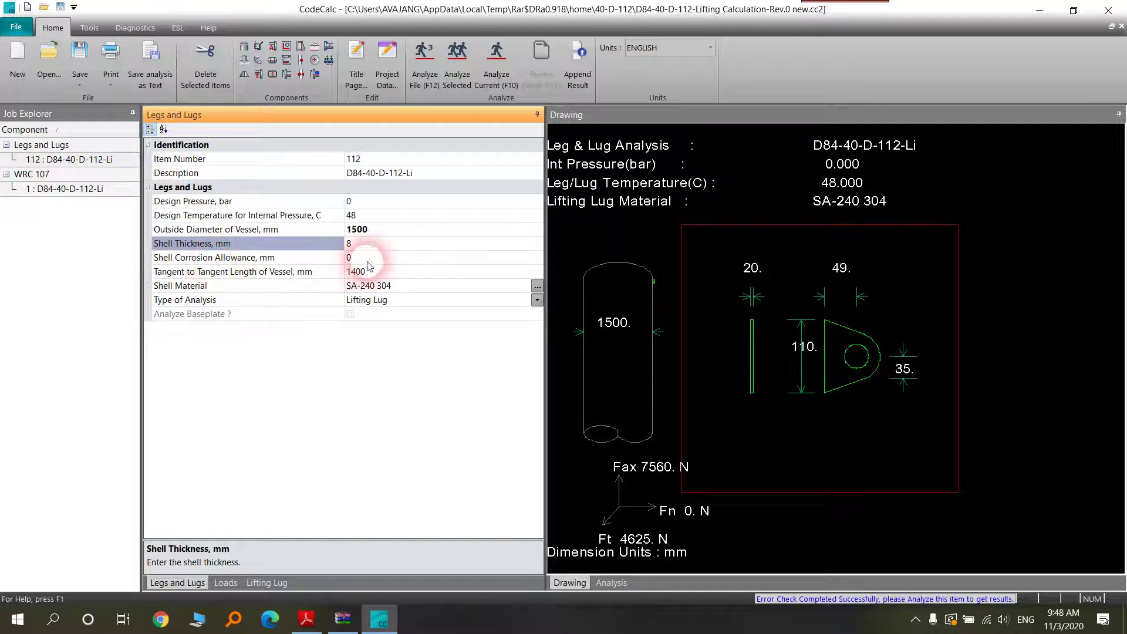
Try a 1.6 mm shell corrosion allowance, then reset it to 0 mm
left_click(373, 260)
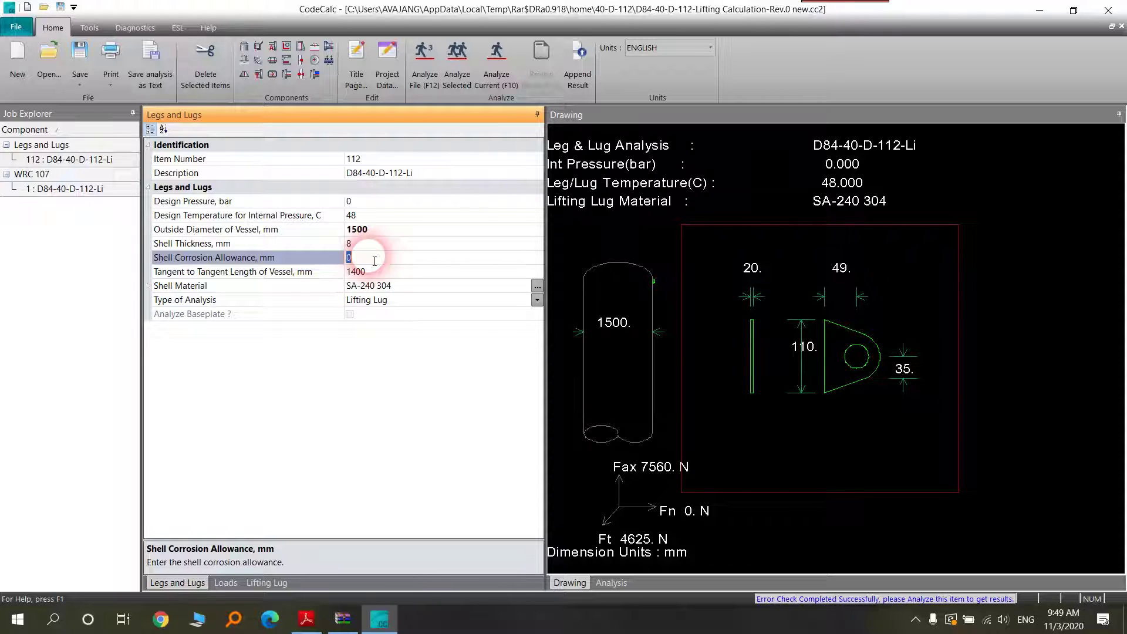
type("1.6")
left_click(371, 260)
left_click(371, 260)
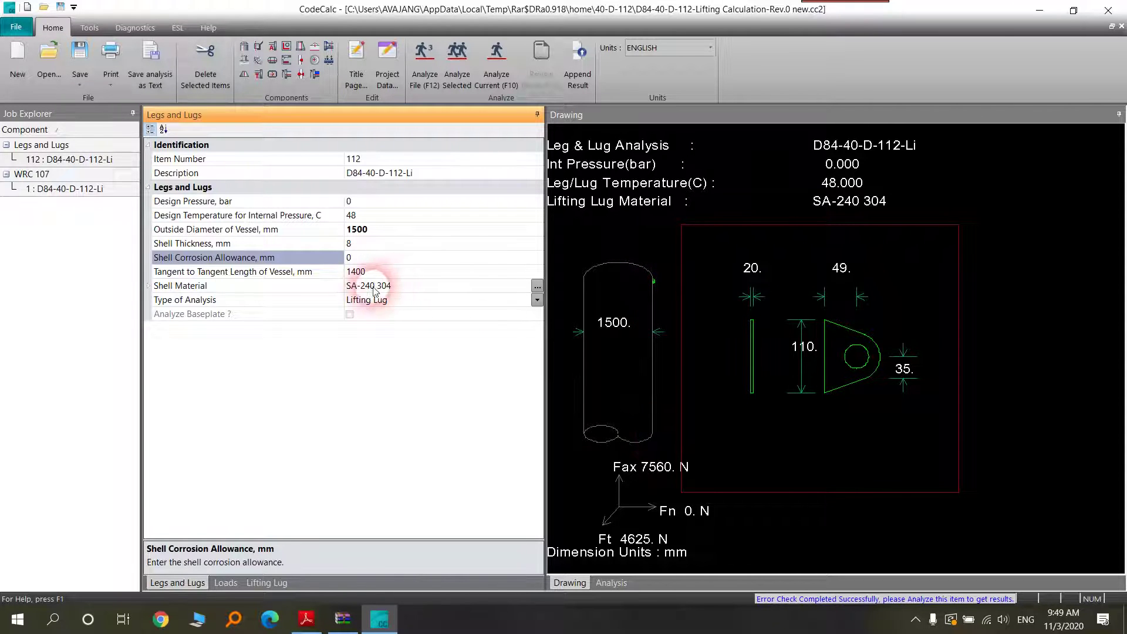
Search the material database for 'sa-240 316' and select SA-240 316 as shell material
left_click(538, 288)
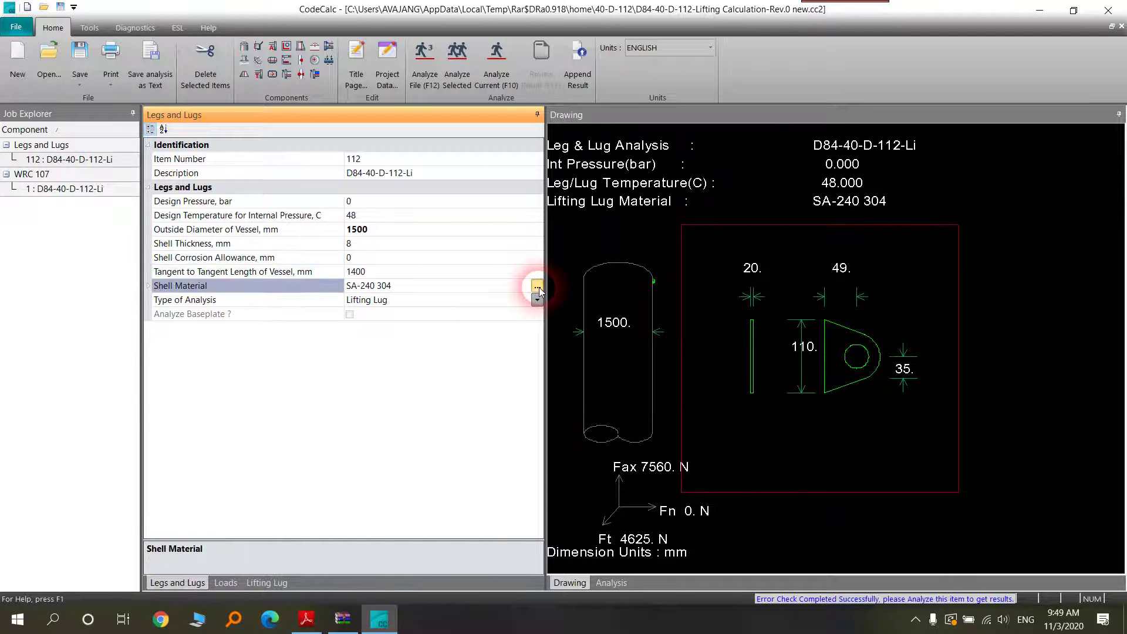
left_click(538, 287)
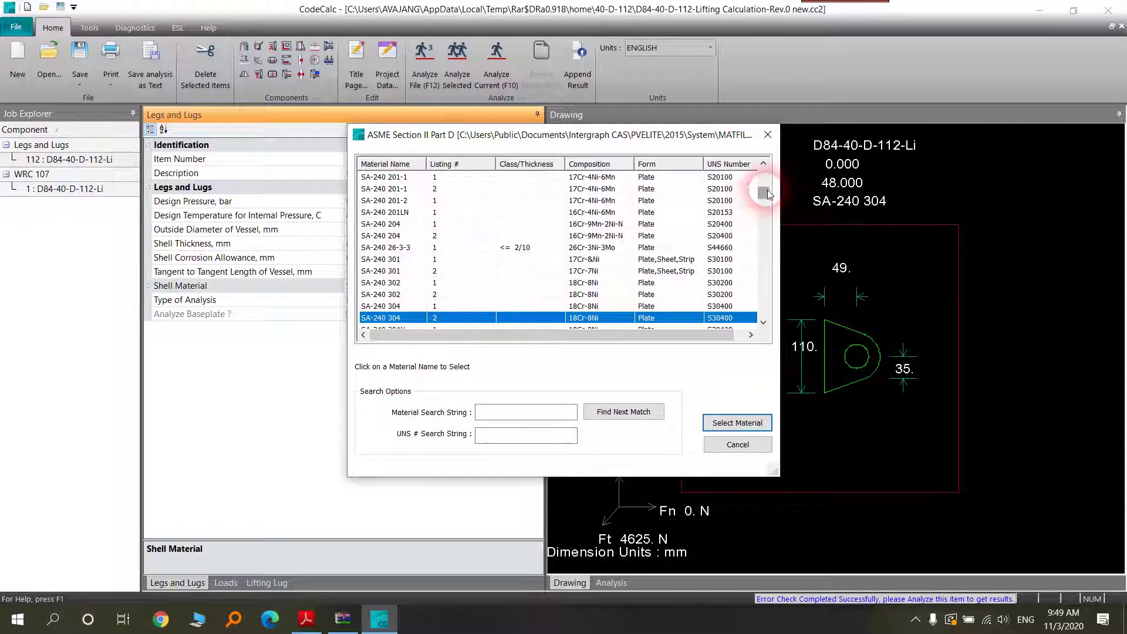
mouse_move(765, 194)
left_mouse_down()
mouse_move(765, 179)
mouse_move(763, 254)
mouse_move(763, 171)
left_mouse_up()
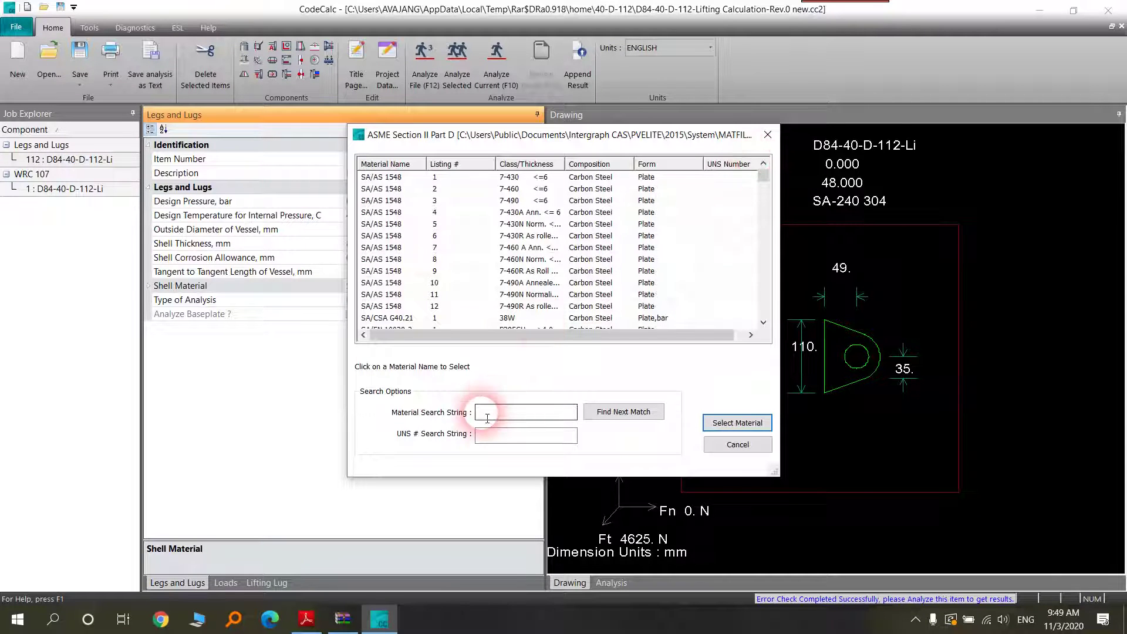
type("sa")
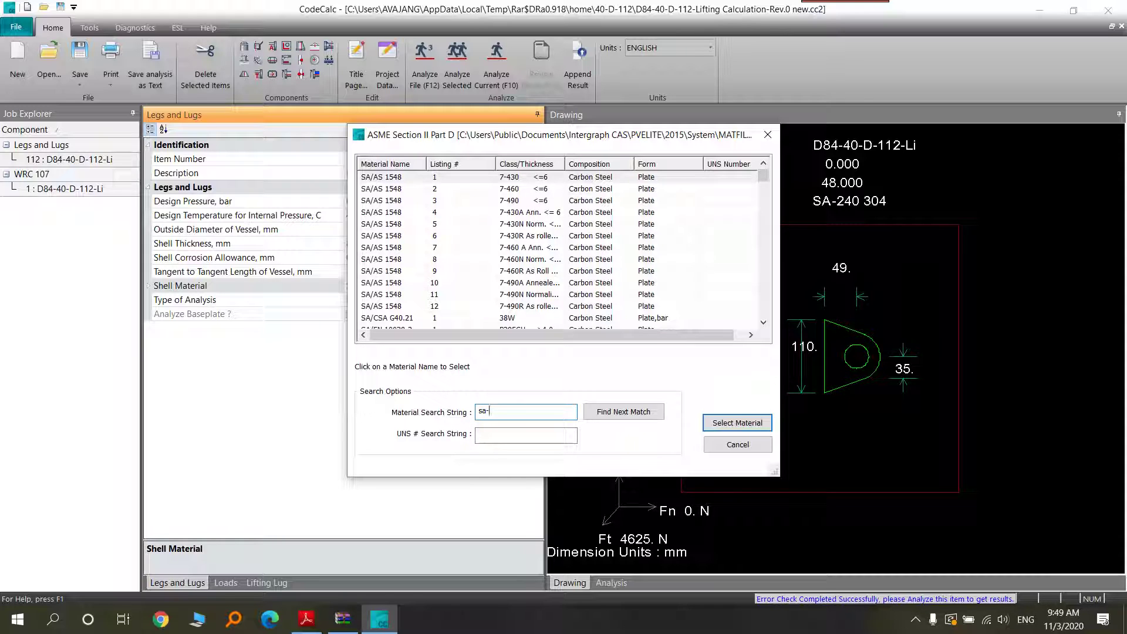
type("-24")
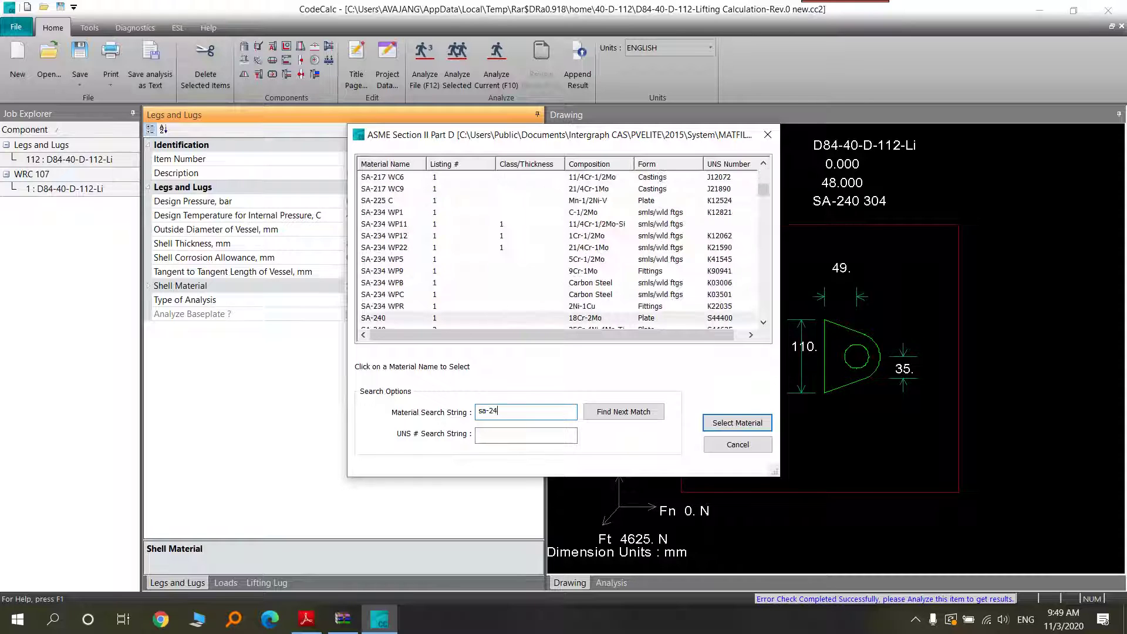
type("0 316")
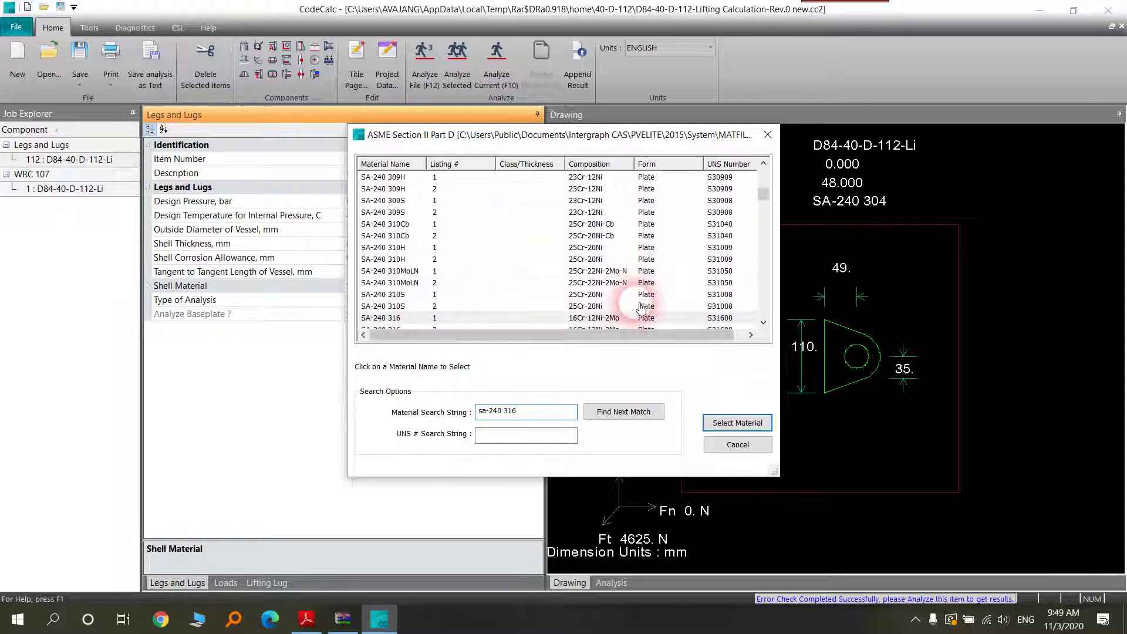
left_click(395, 319)
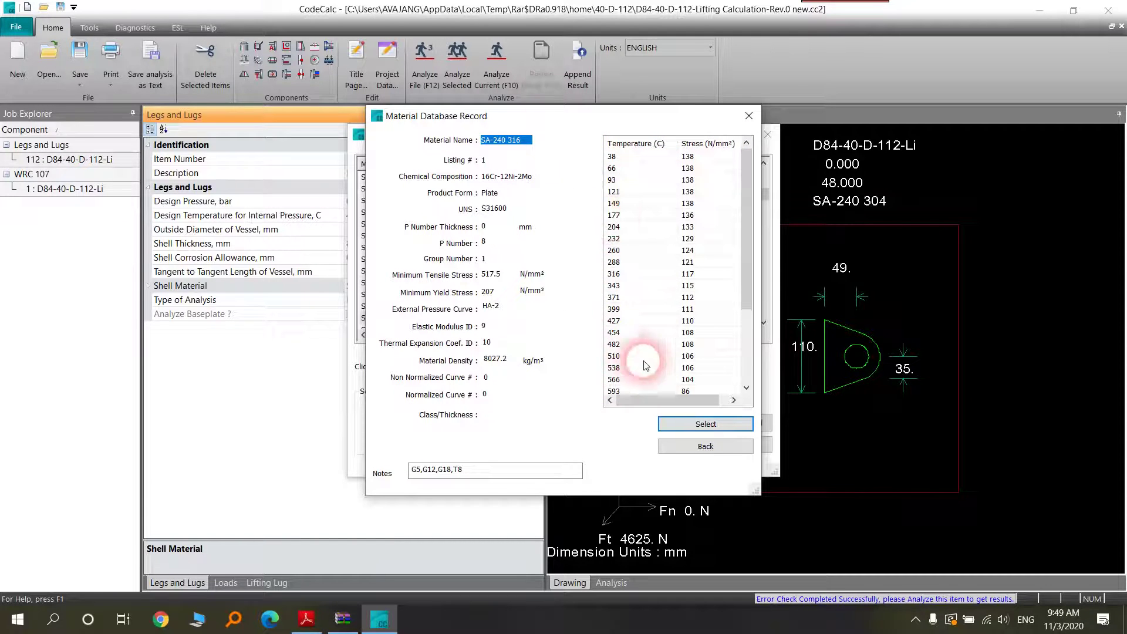
left_click(708, 430)
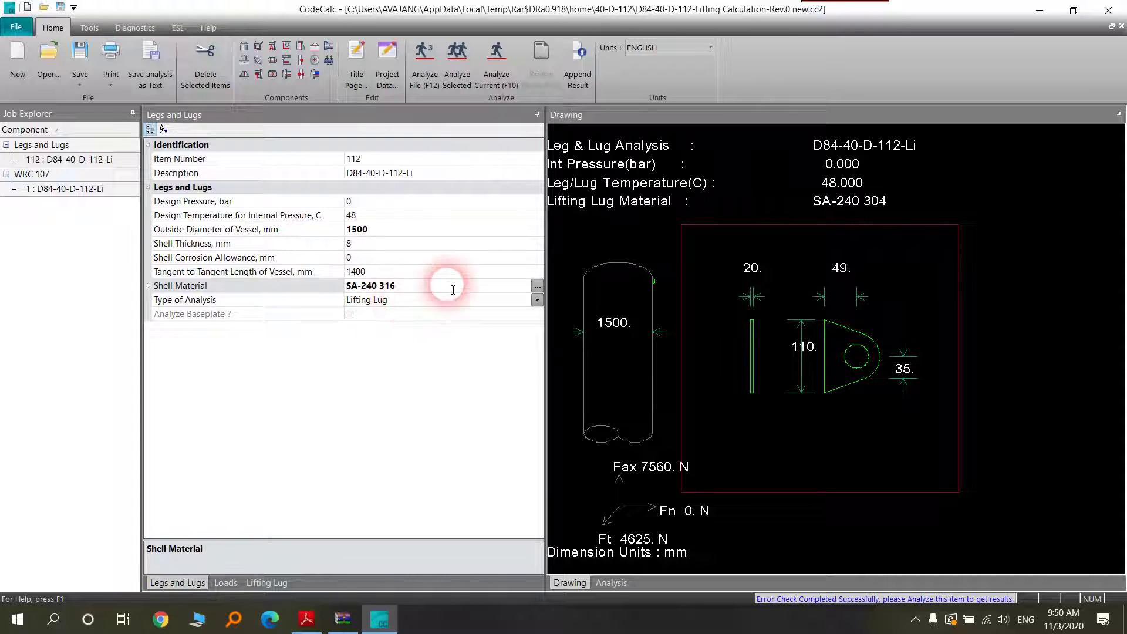
Switch the analysis type to Support Lug and back to Lifting Lug, zeroing the lug data
left_click(537, 300)
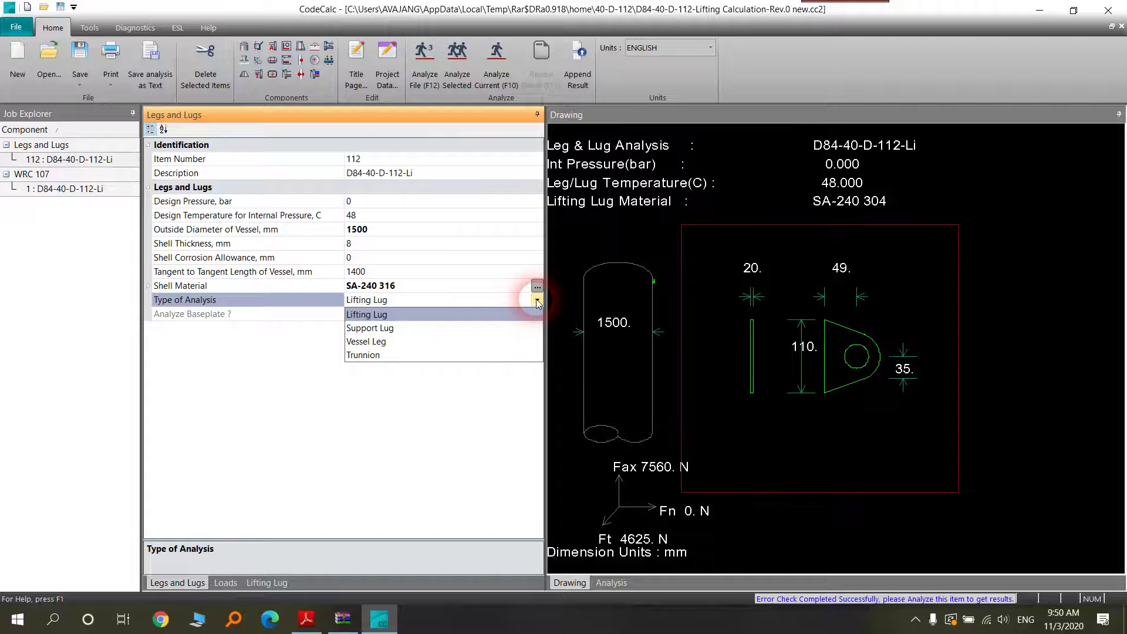
left_click(390, 330)
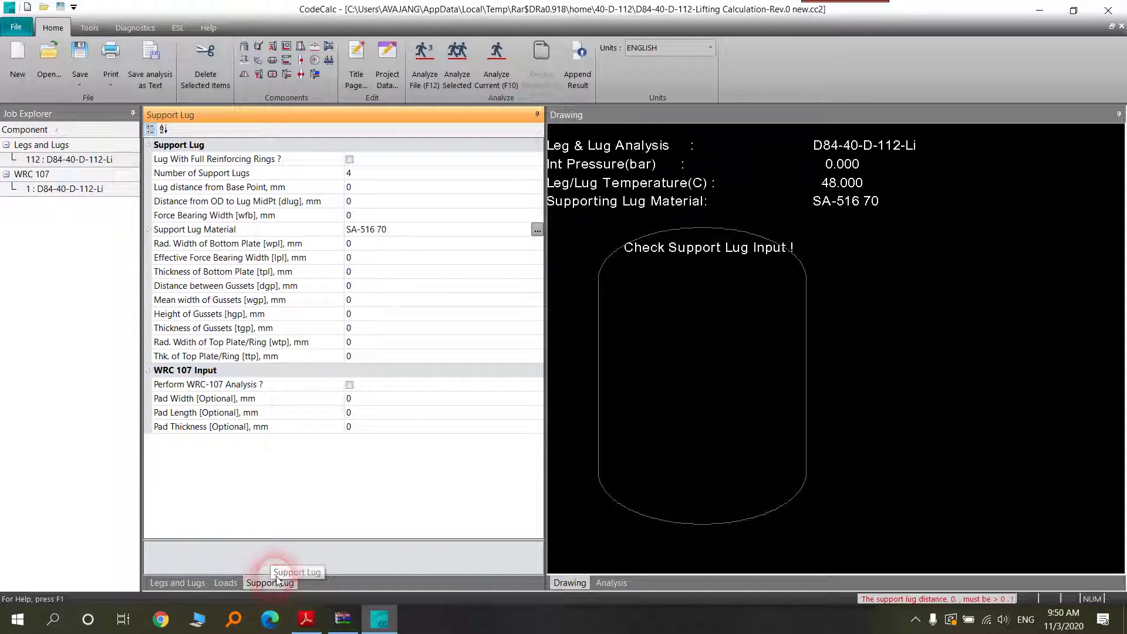
left_click(164, 583)
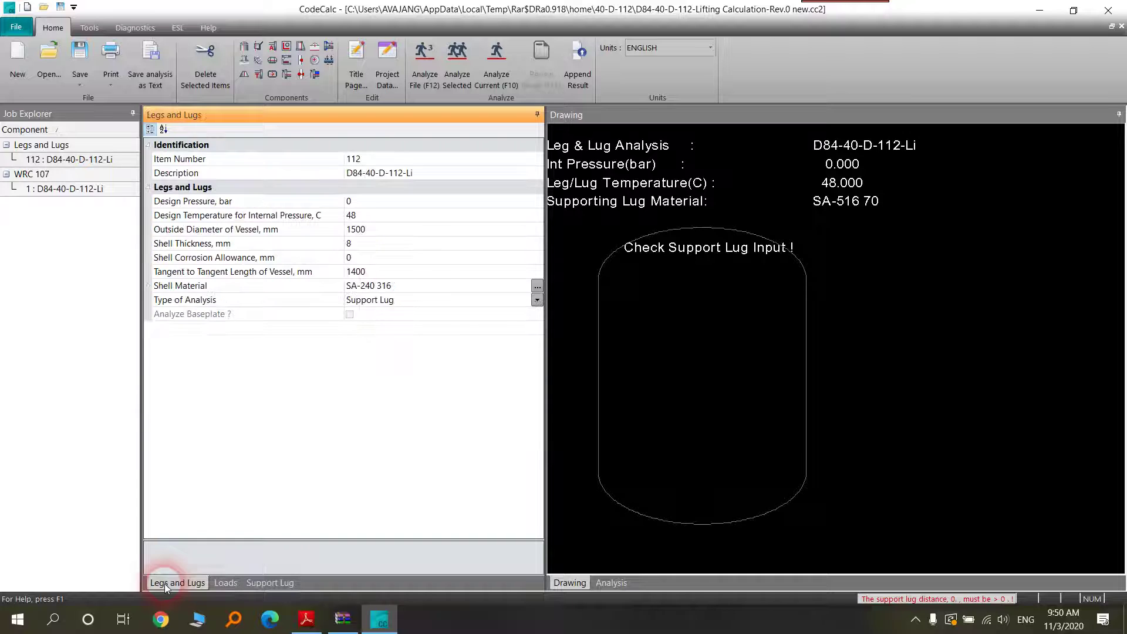
left_click(537, 299)
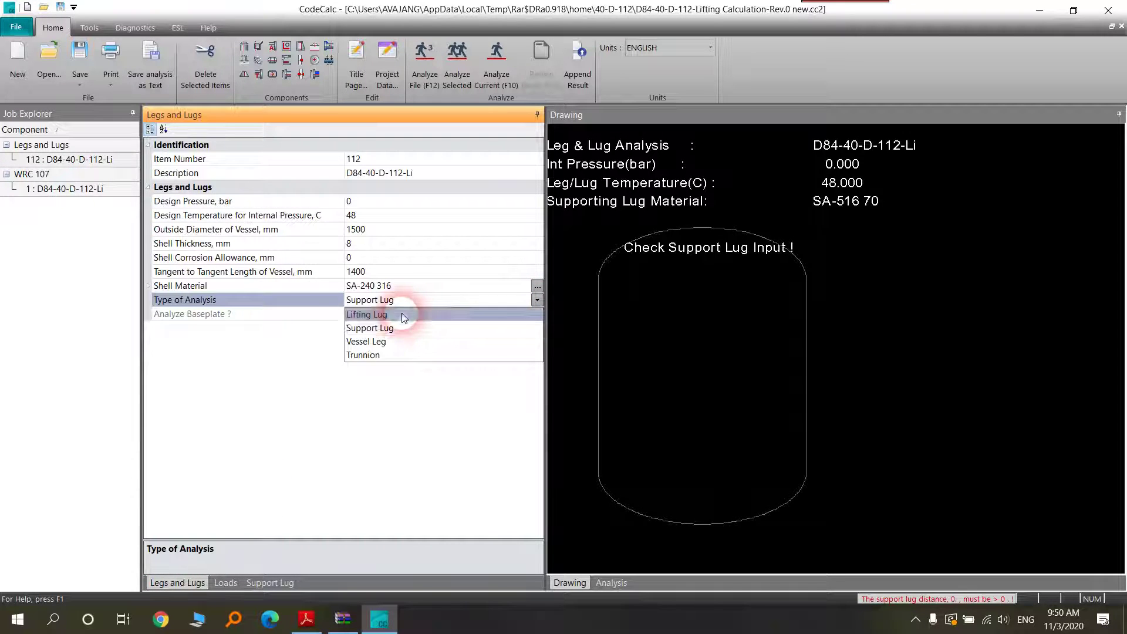
left_click(403, 315)
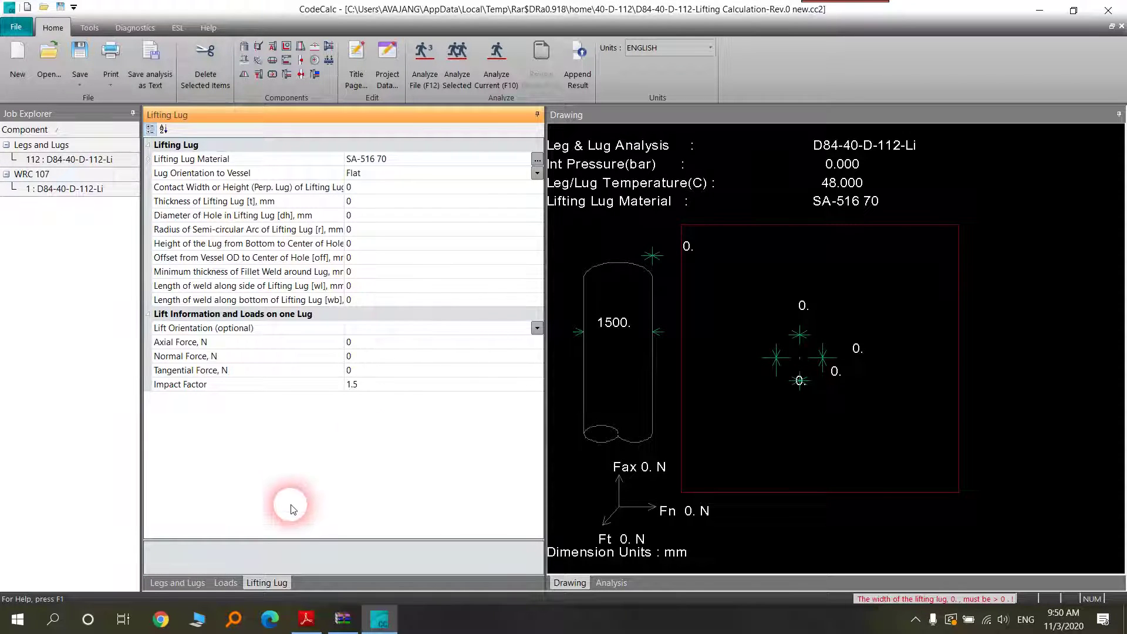
left_click(183, 583)
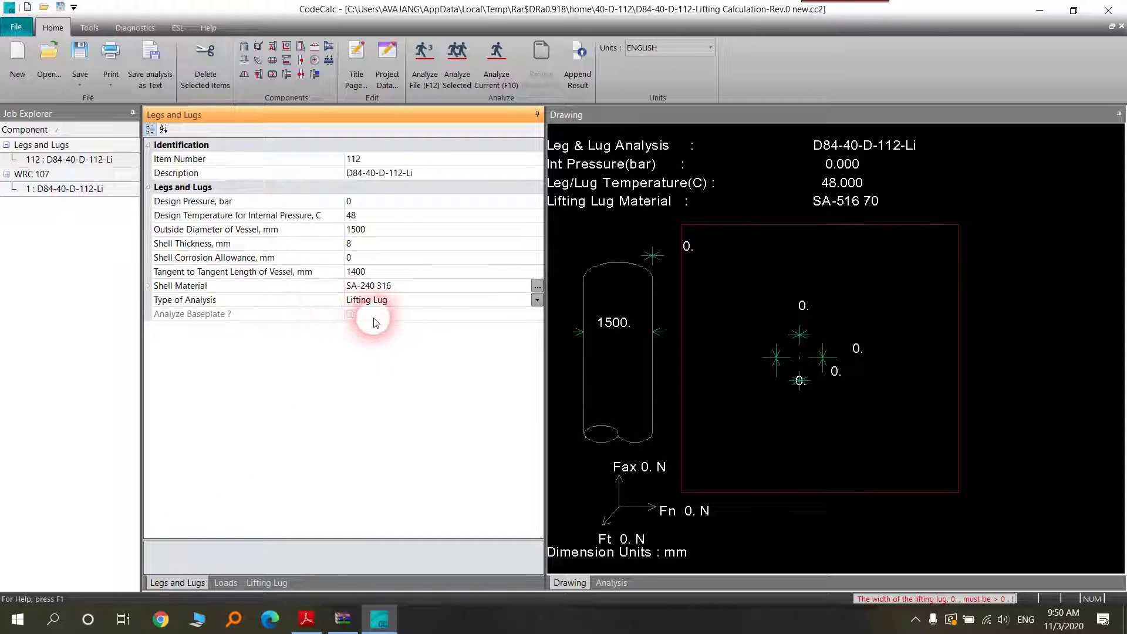
Enter 16000 N as the empty weight of vessel on the Loads page
left_click(223, 583)
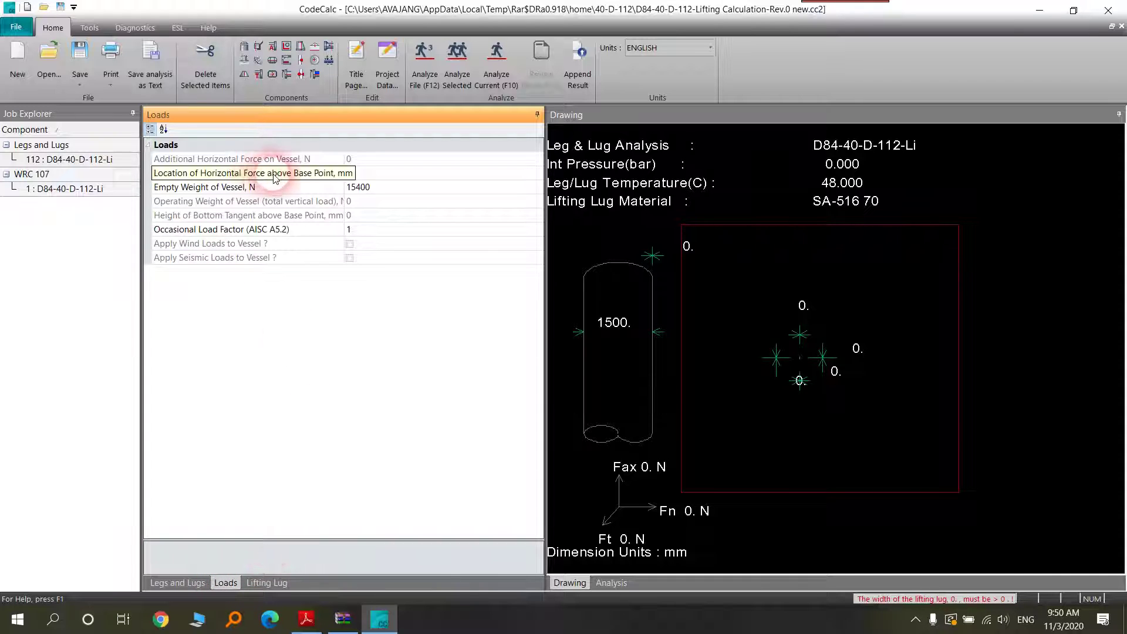
left_click(376, 195)
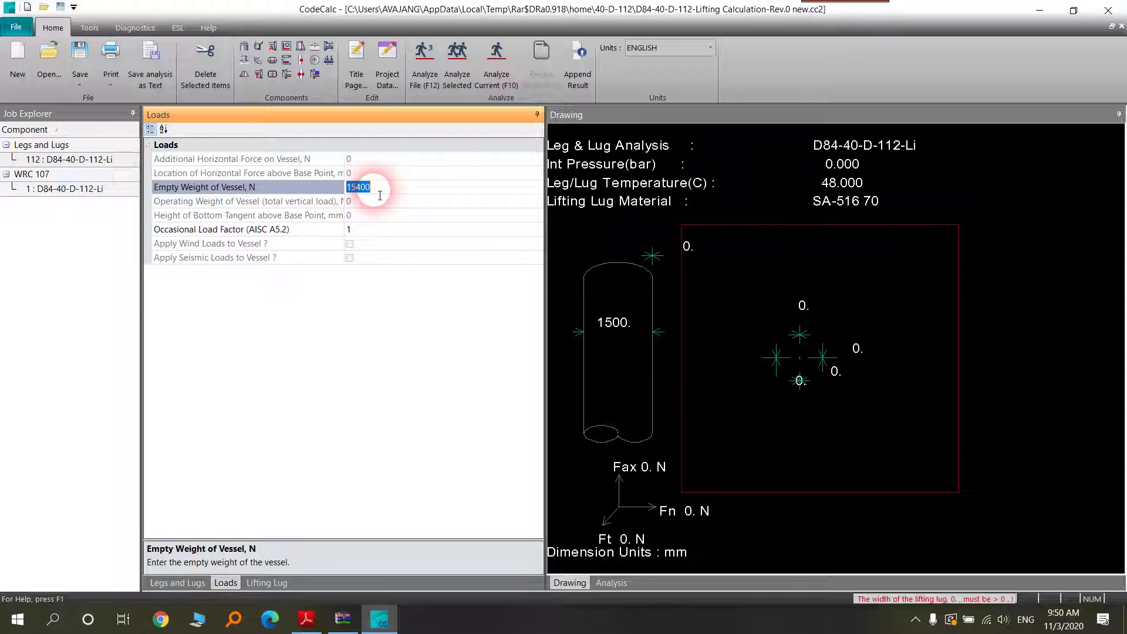
type("1")
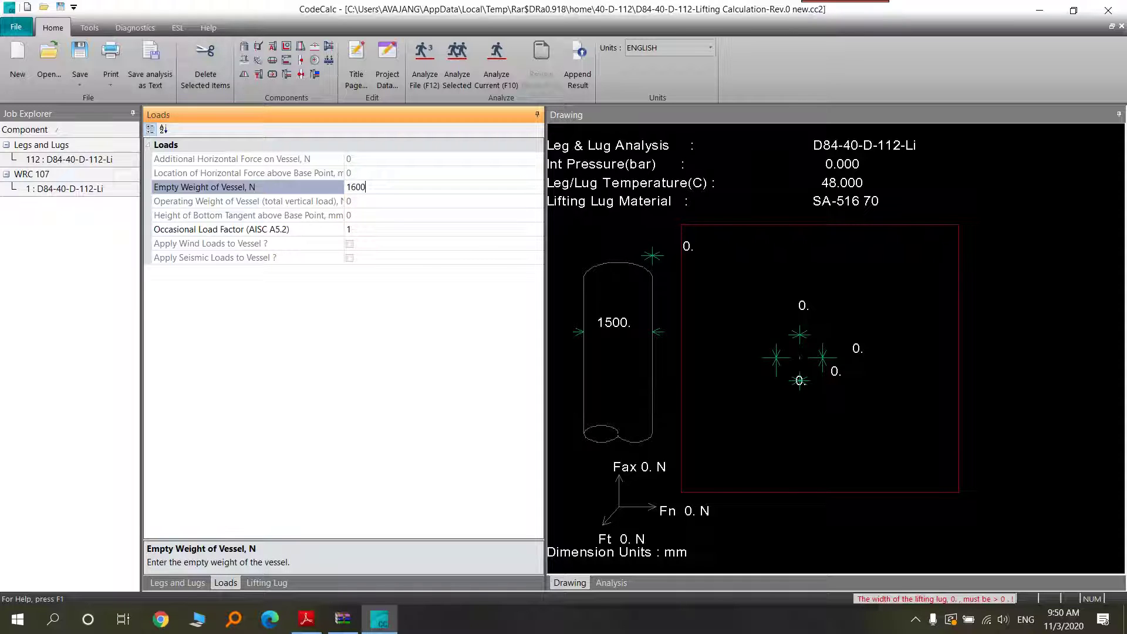
left_click(376, 194)
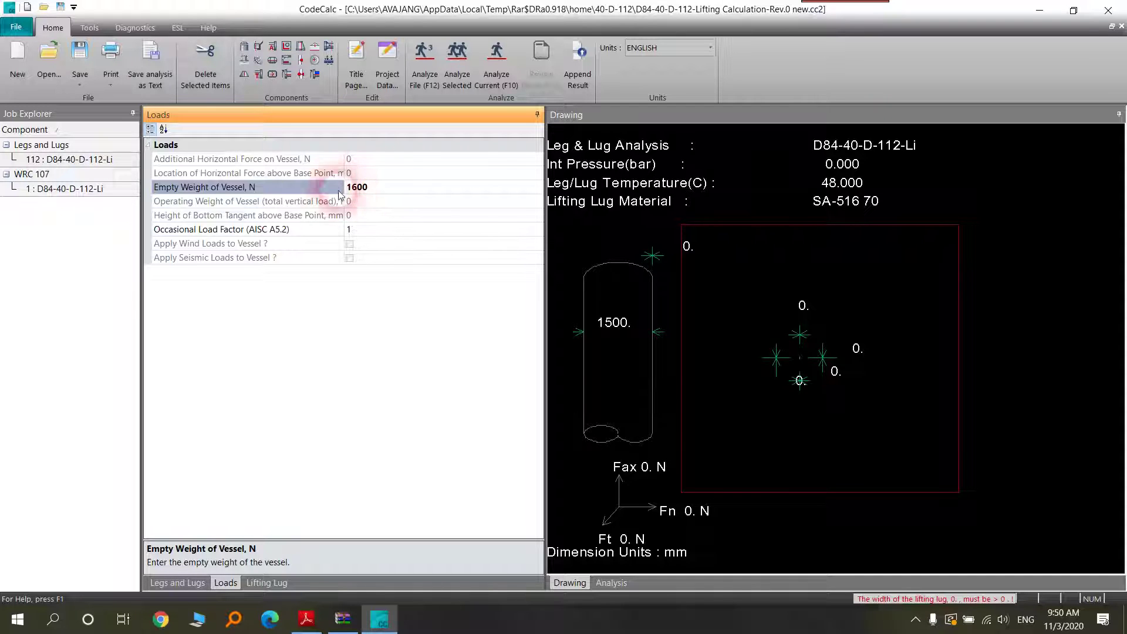
left_click(379, 194)
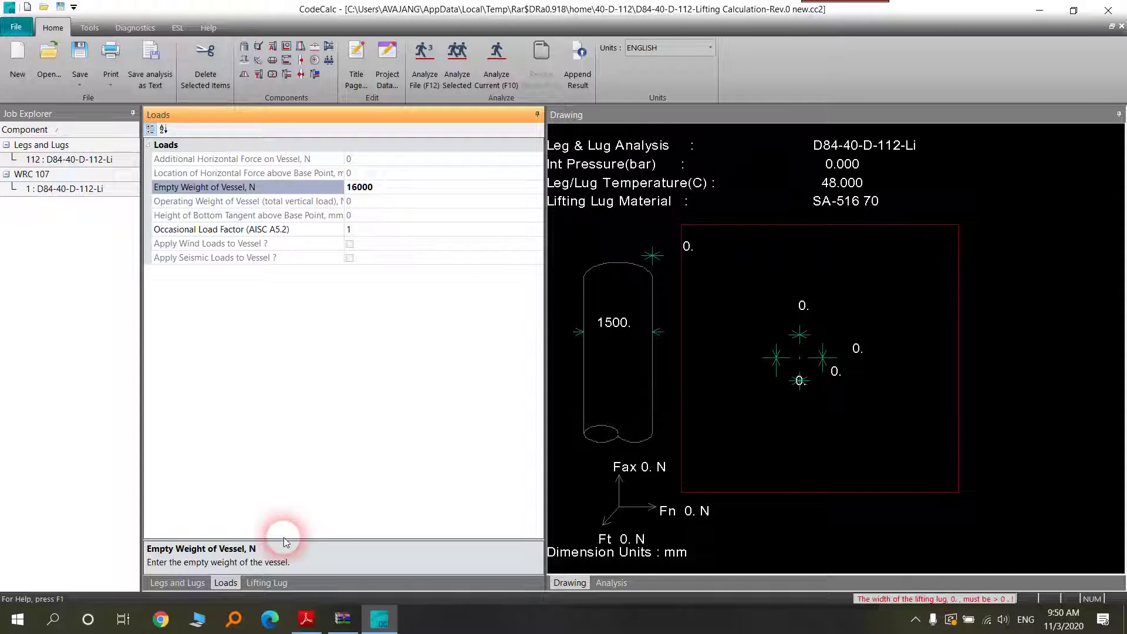
Set Lug Orientation to Vessel to Perpendicular and widen the property name column
left_click(268, 583)
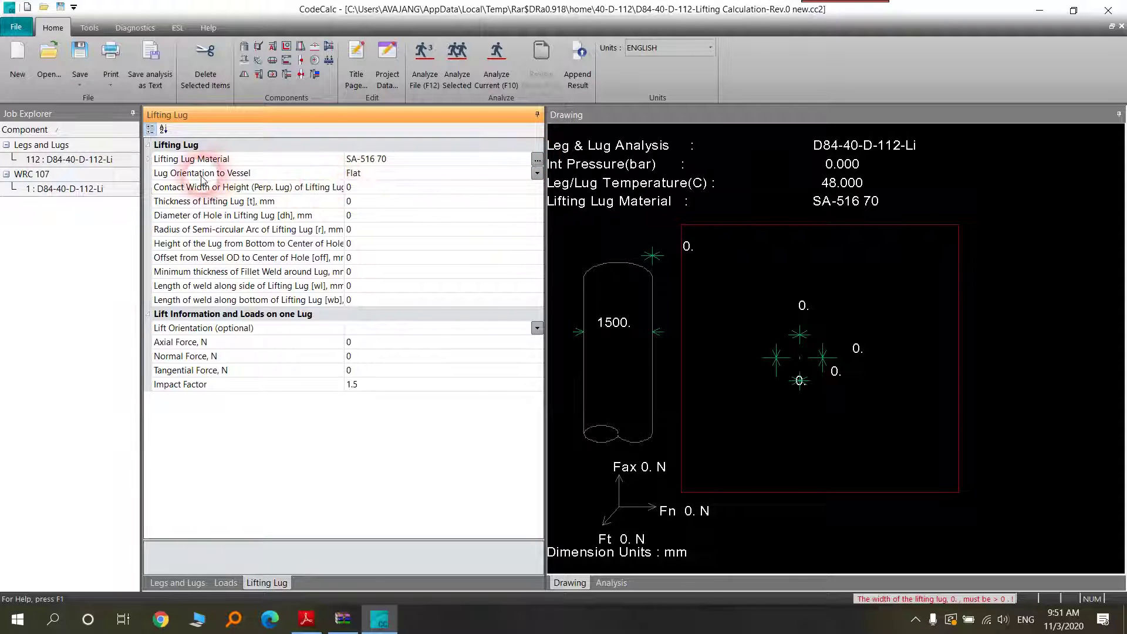
left_click(538, 176)
left_click(538, 174)
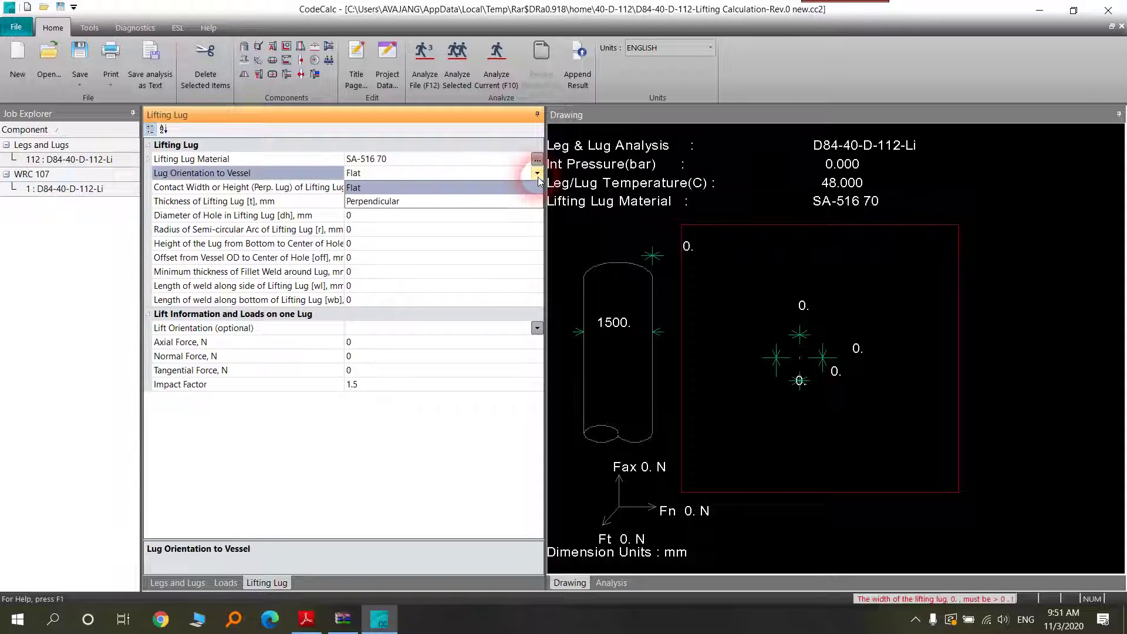
left_click(404, 192)
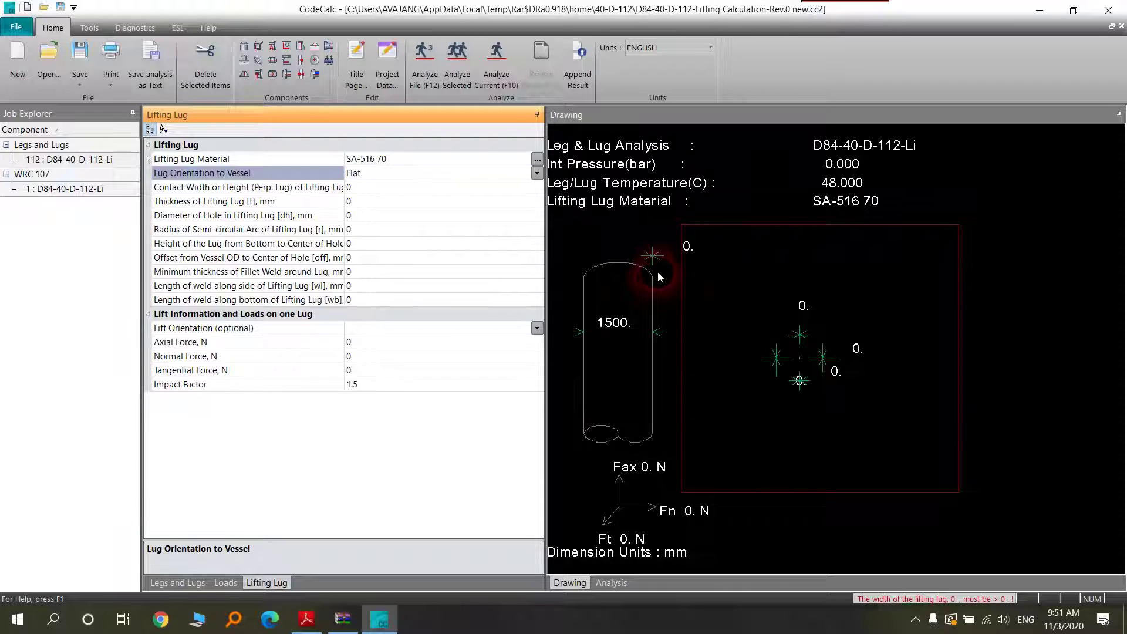
left_click(537, 173)
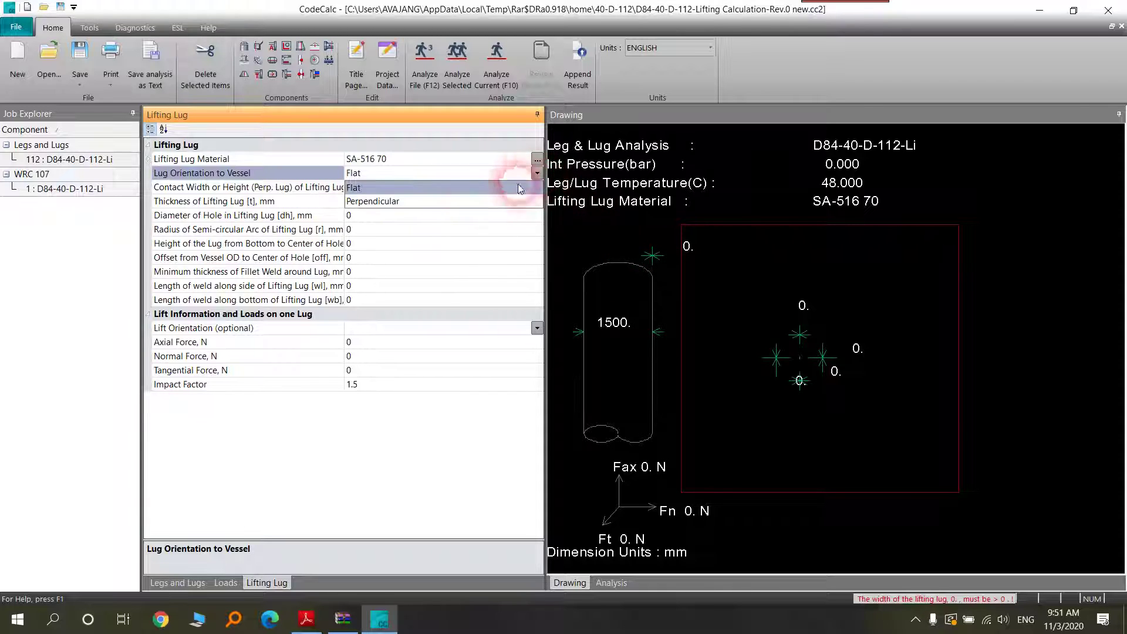
left_click(449, 201)
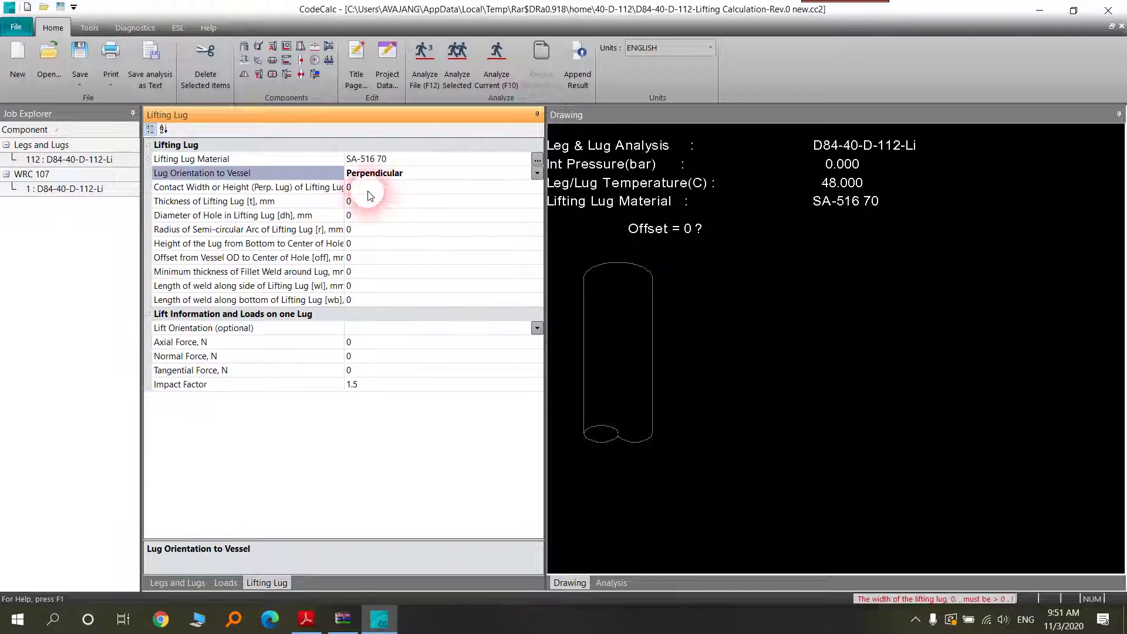
left_click_drag(351, 167, 382, 168)
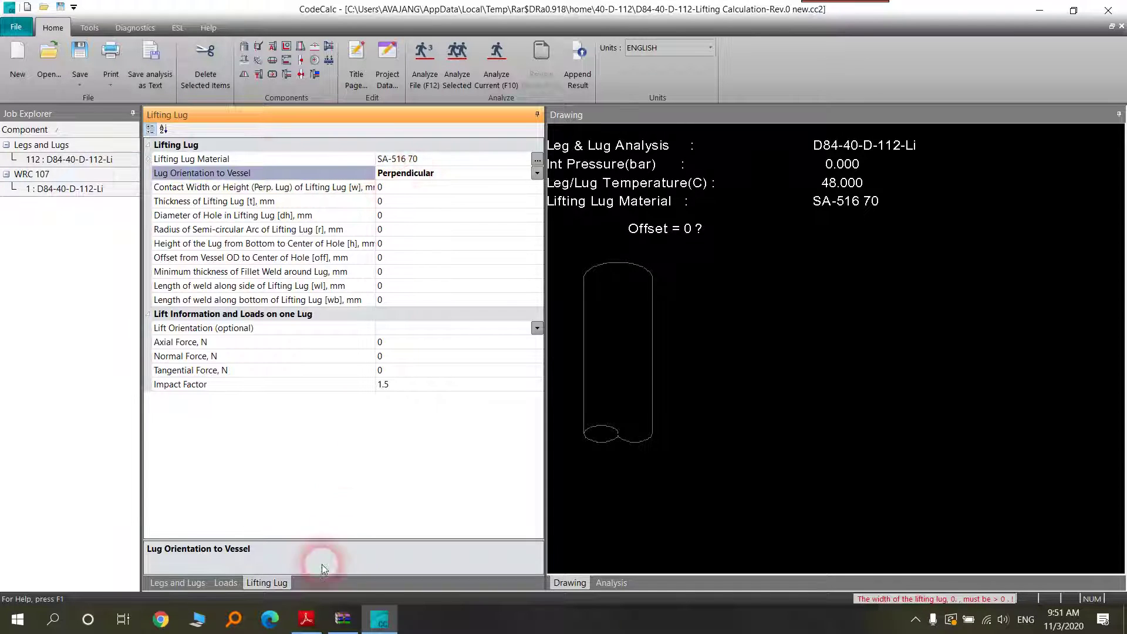
Enter a 110 mm contact width and 20 mm thickness for the lug, checking the drawing
left_click(307, 617)
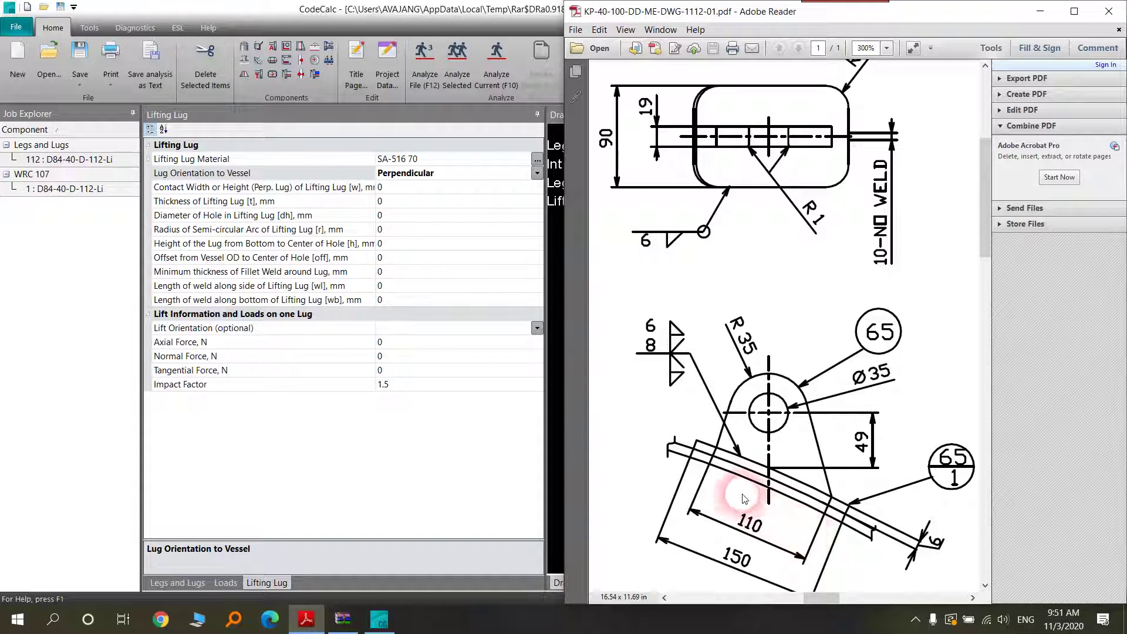
left_click(398, 194)
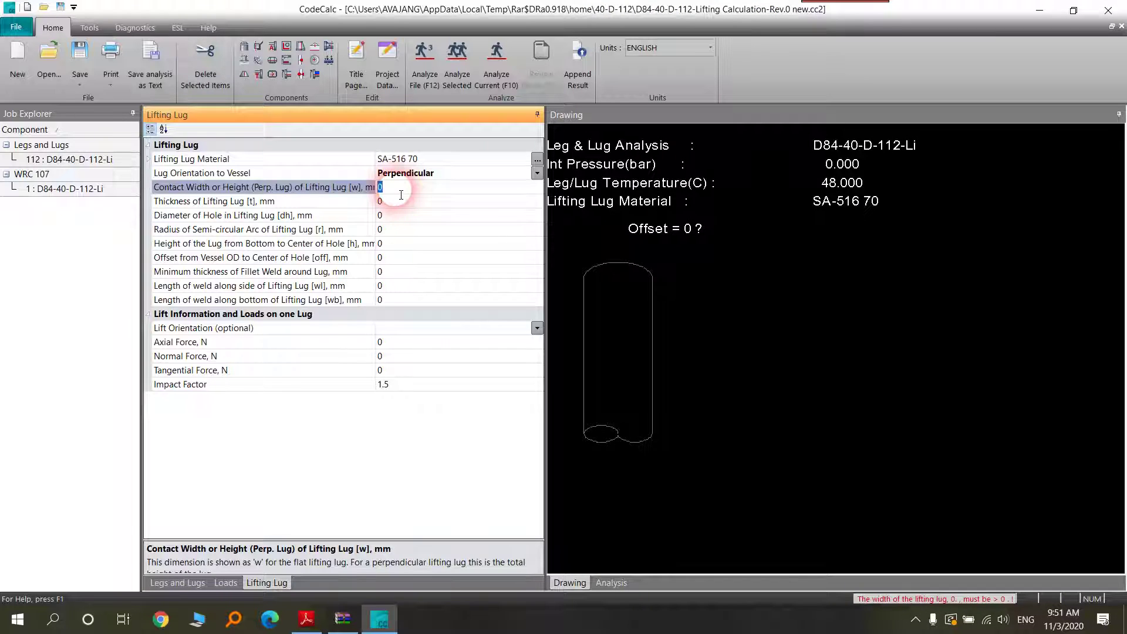
type("11")
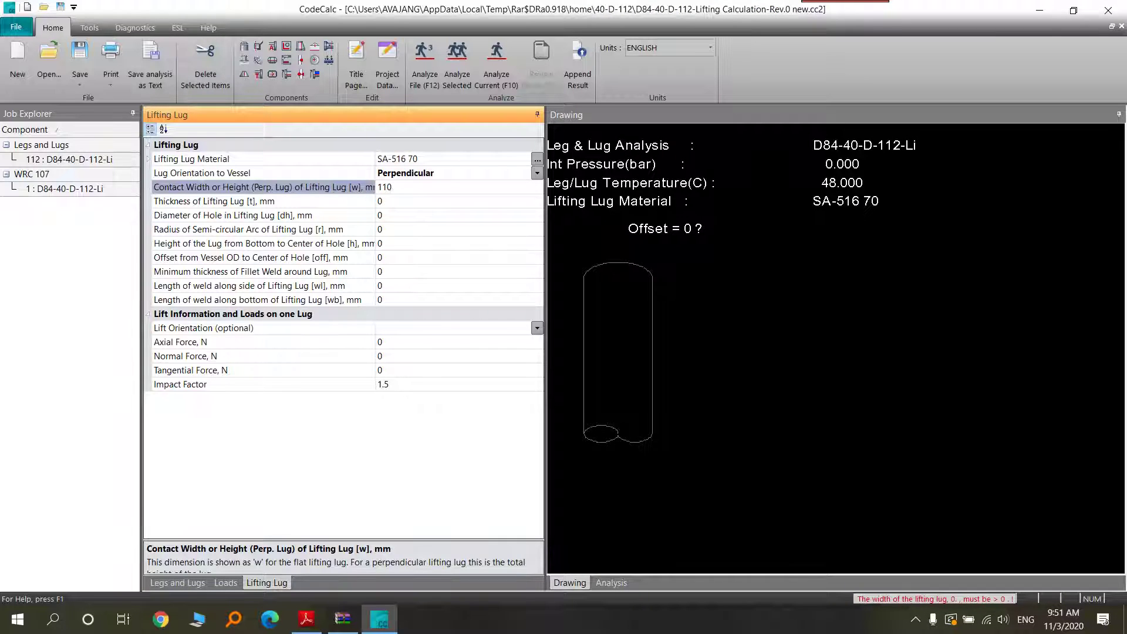
left_click(395, 190)
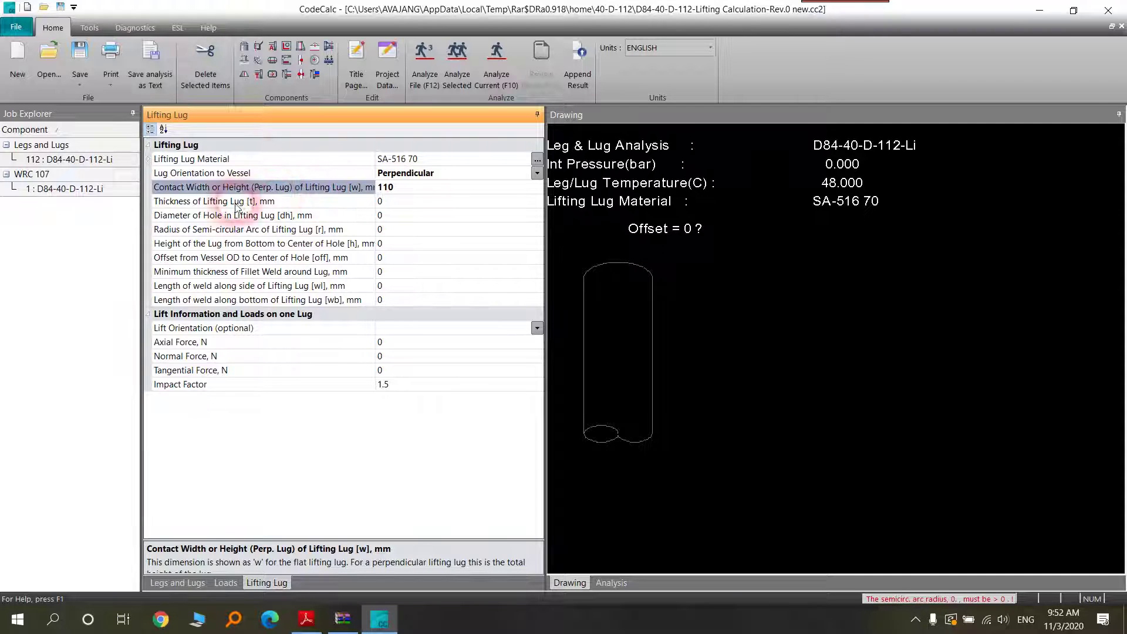
left_click(390, 204)
type("20")
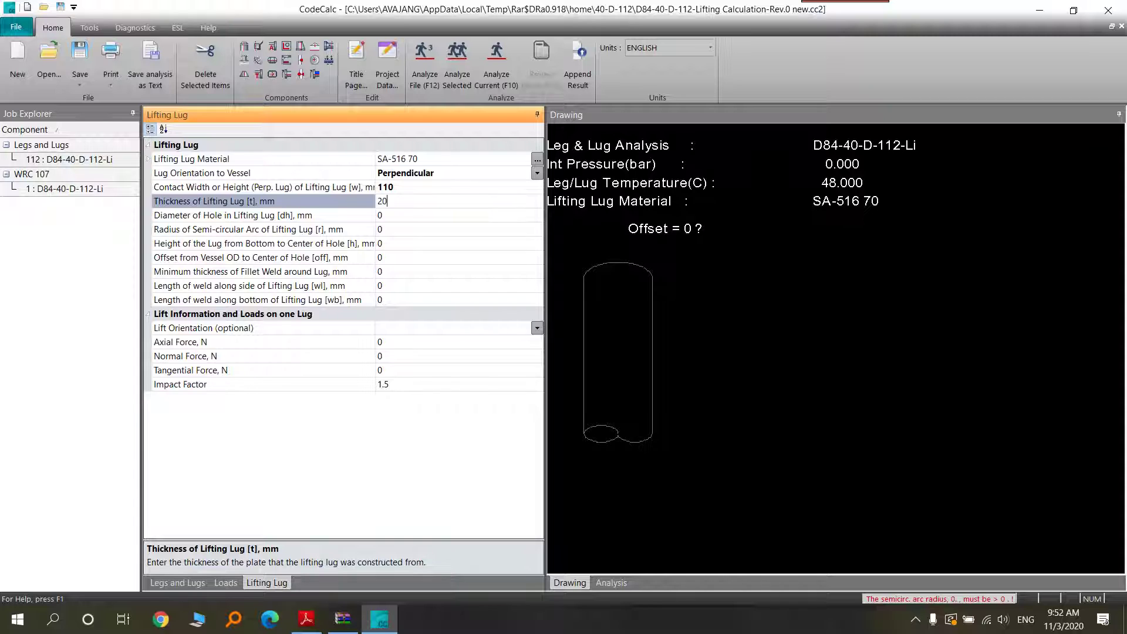
left_click(385, 203)
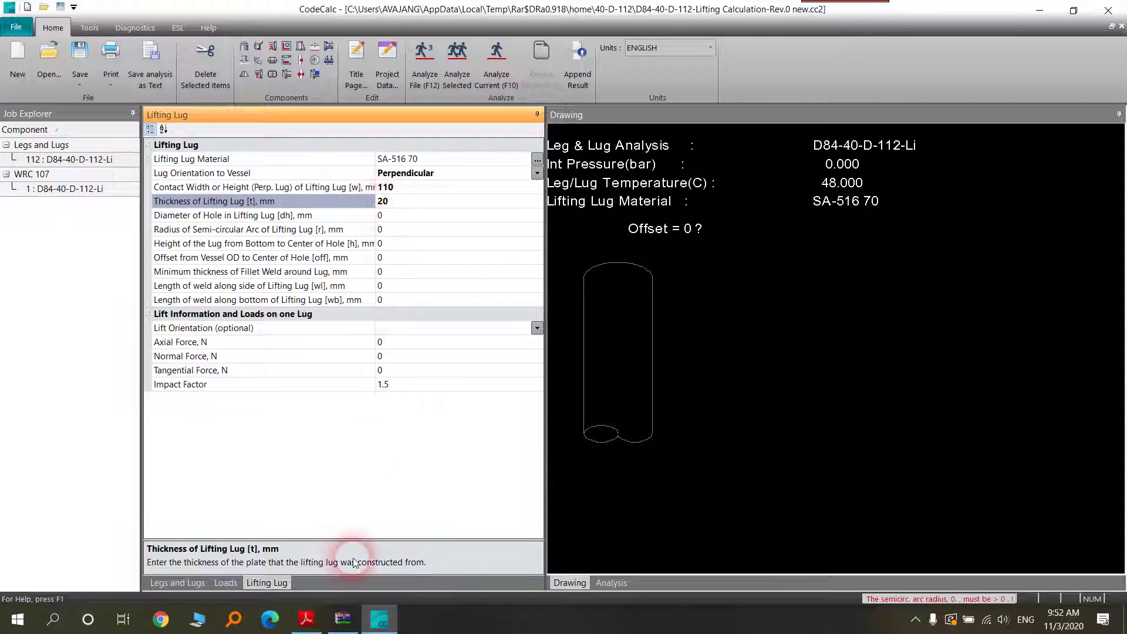
Set the lug hole diameter to 35 mm, matching the Ø35 on the drawing
left_click(317, 619)
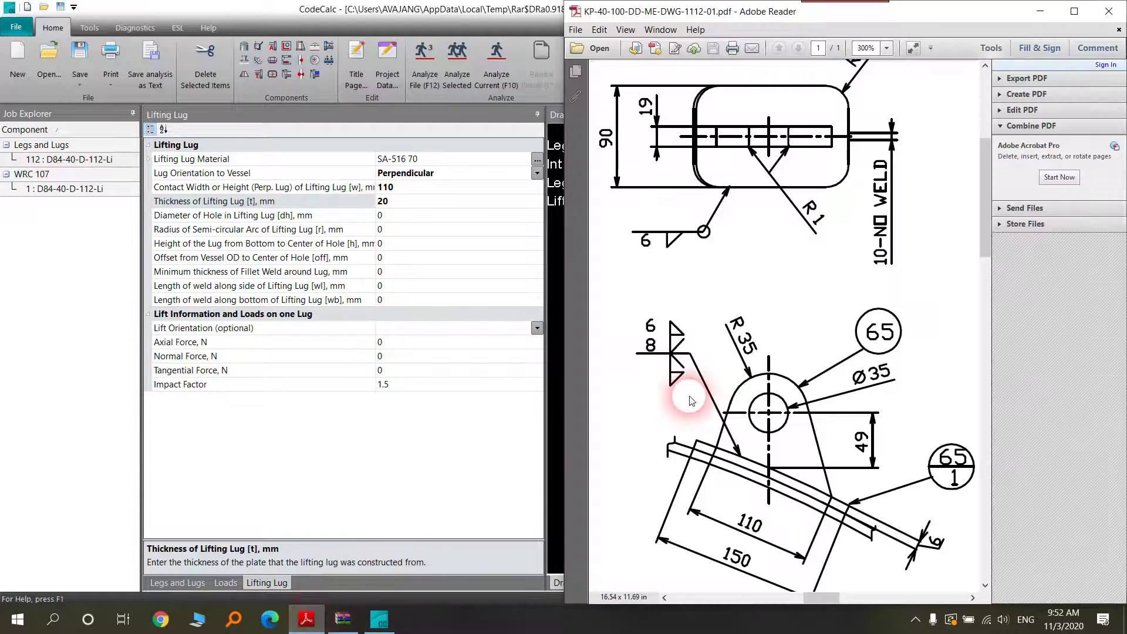
left_click(769, 405)
left_click(870, 382)
left_click(387, 216)
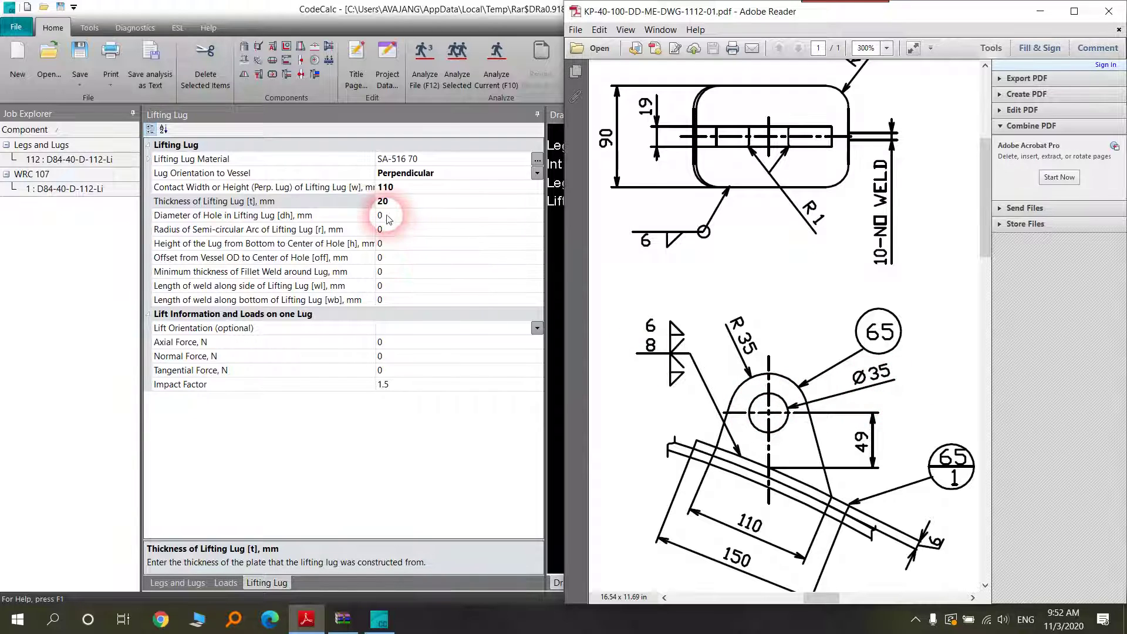
type("35")
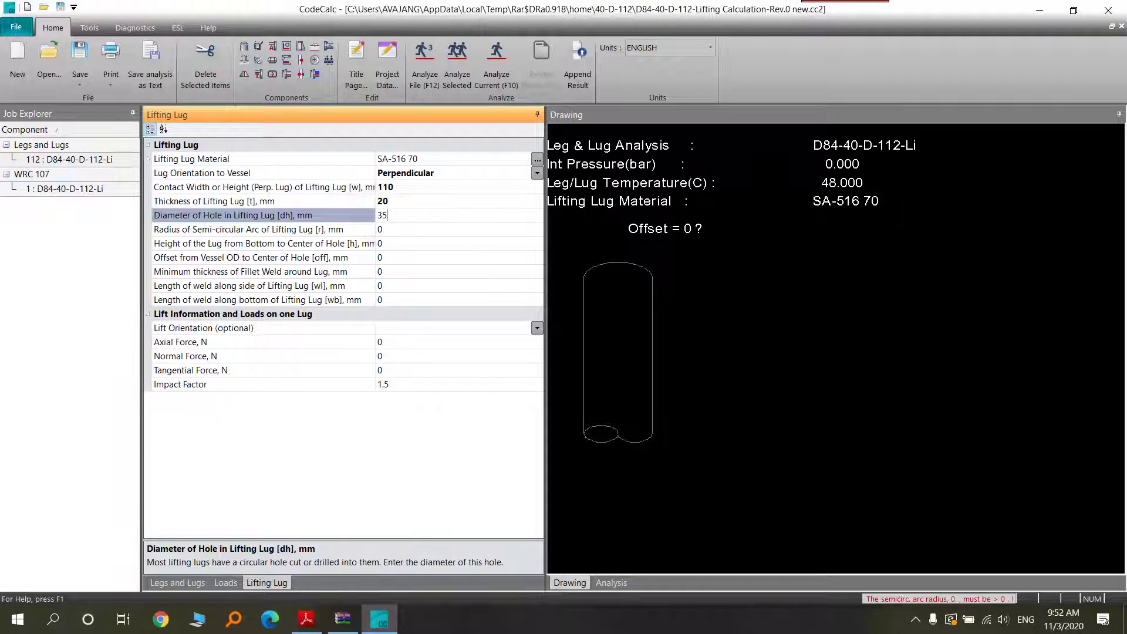
left_click(386, 217)
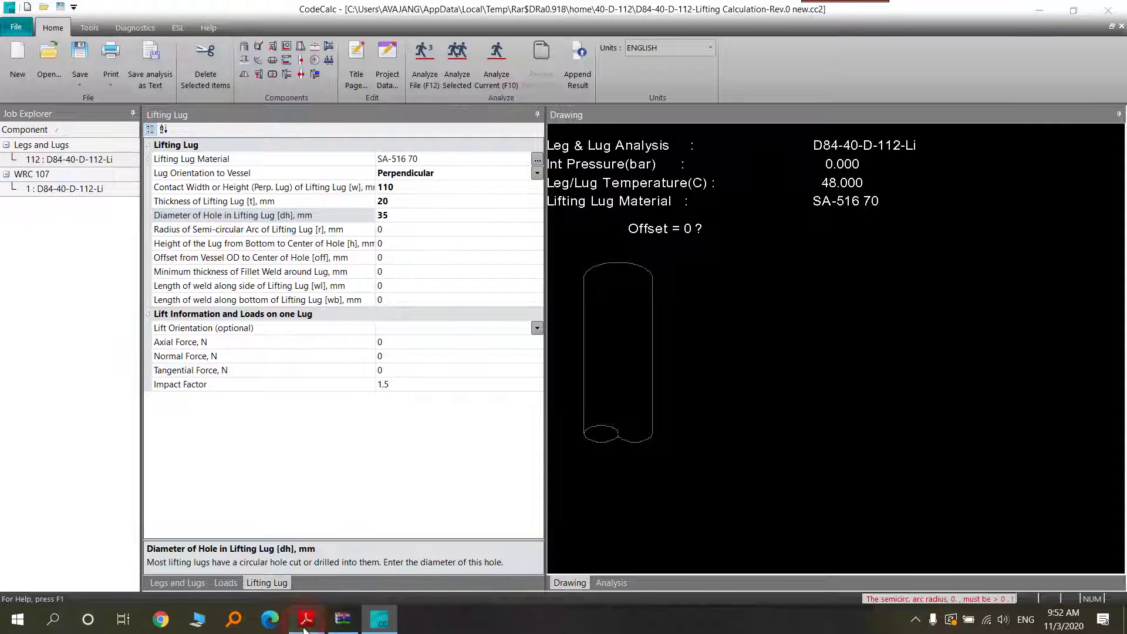
left_click(305, 627)
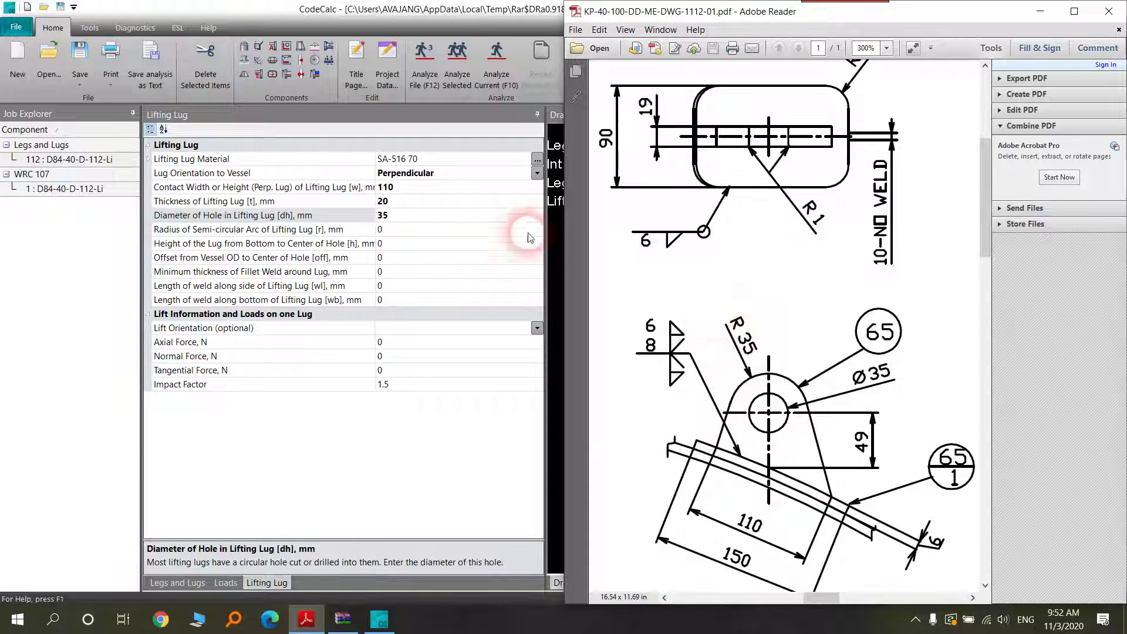
Enter a 35 mm semicircular arc radius and 49 mm lug-bottom-to-hole-centre height from the drawing
left_click(426, 235)
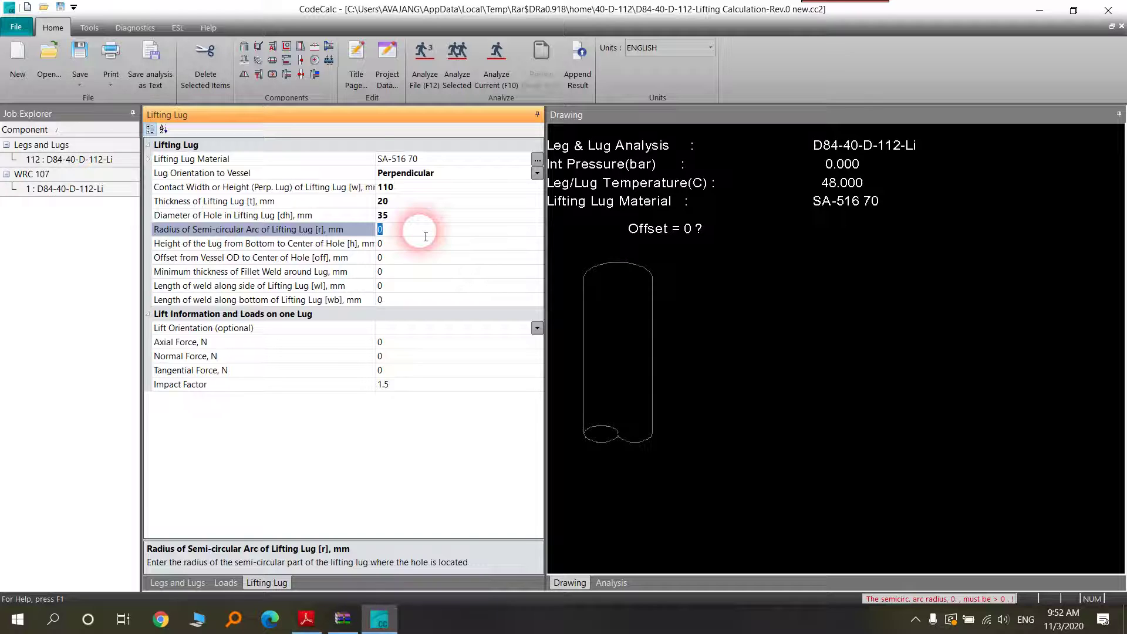
type("35")
key("Return")
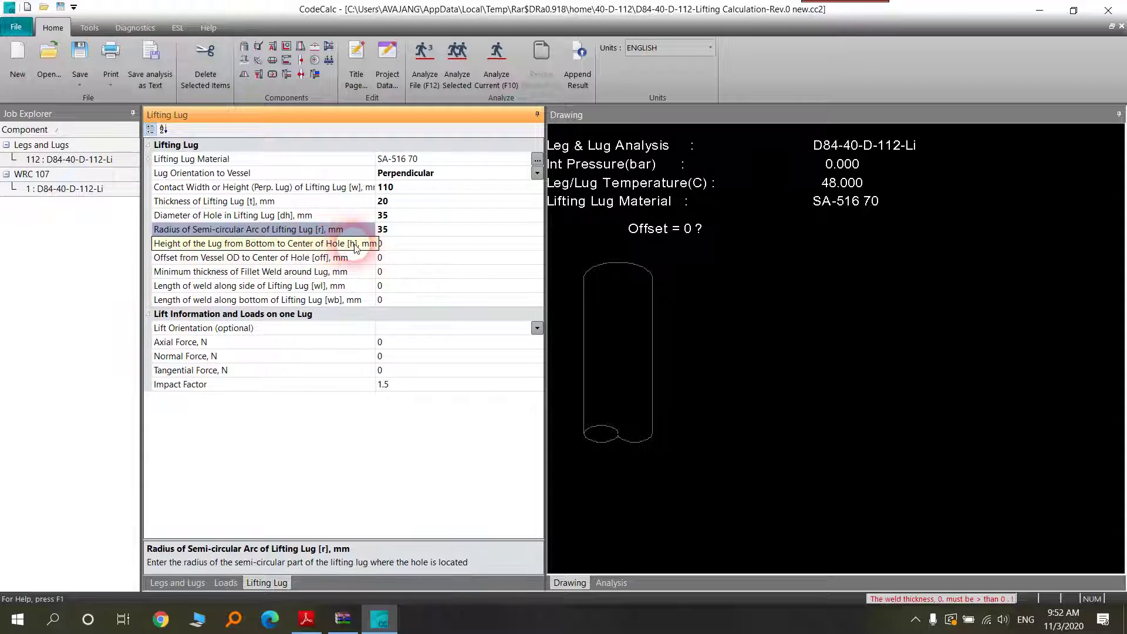
left_click(396, 247)
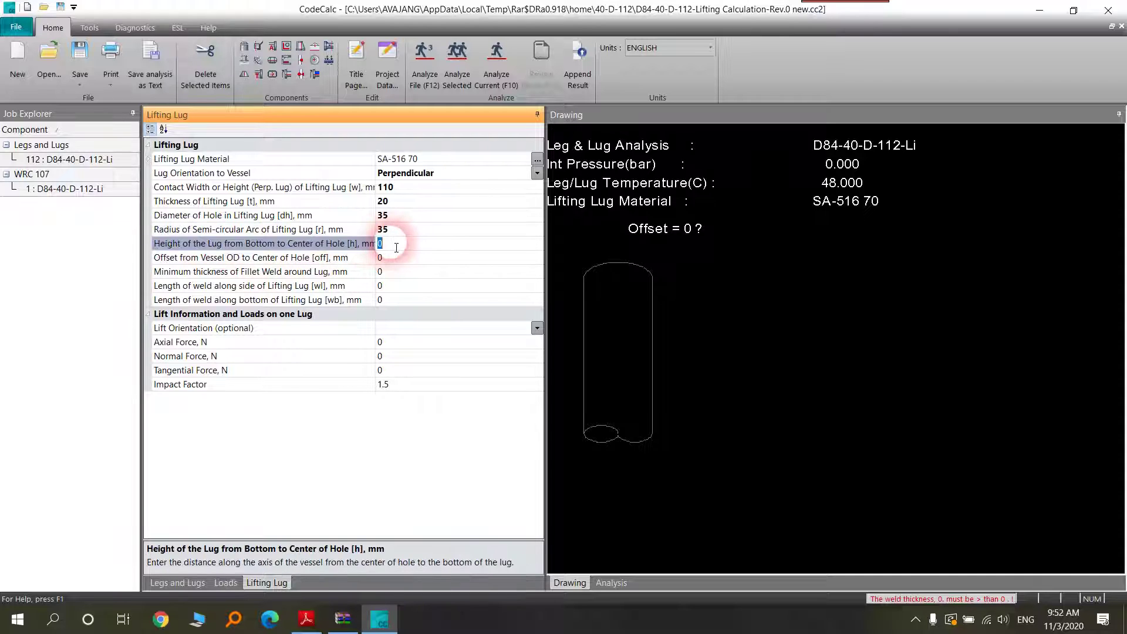
left_click(309, 623)
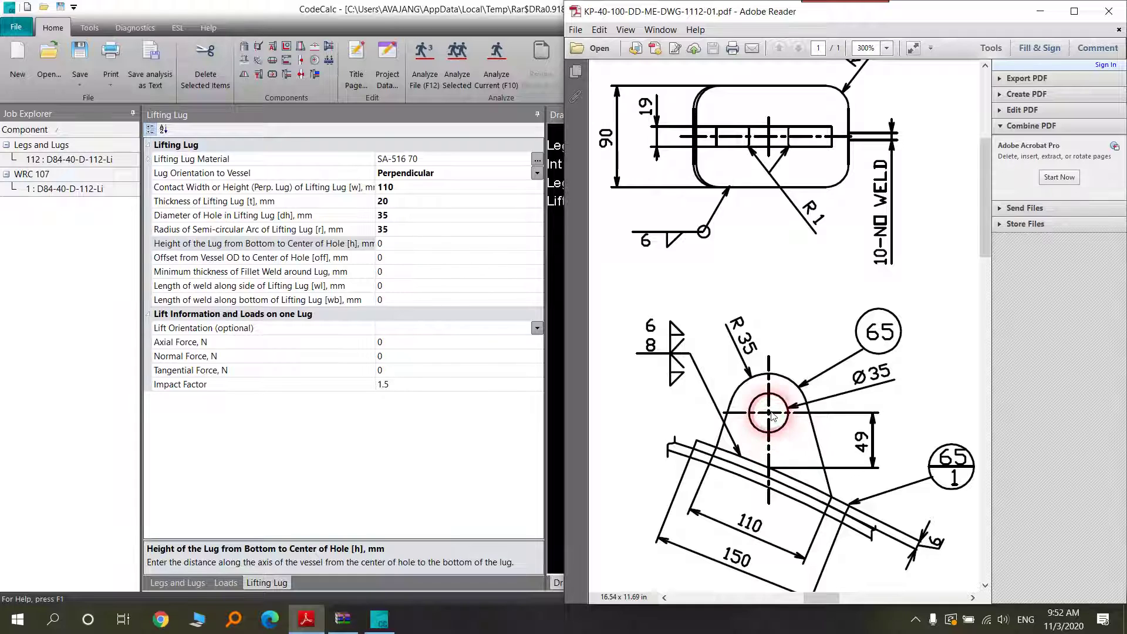
left_click(394, 246)
left_click(395, 248)
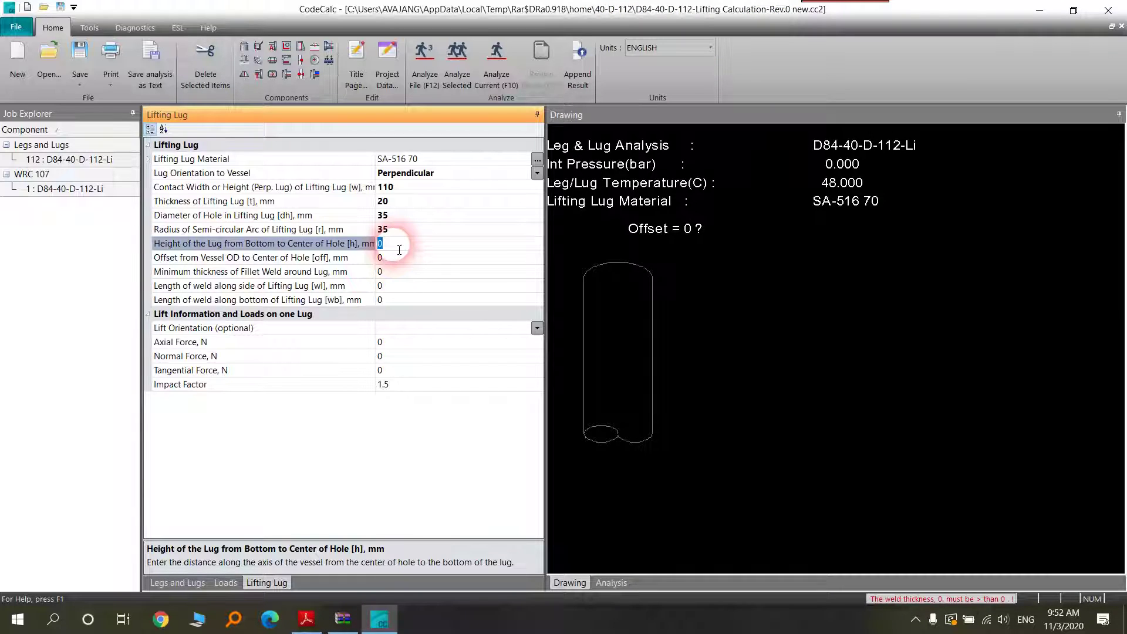
type("49")
key("Return")
left_click(306, 626)
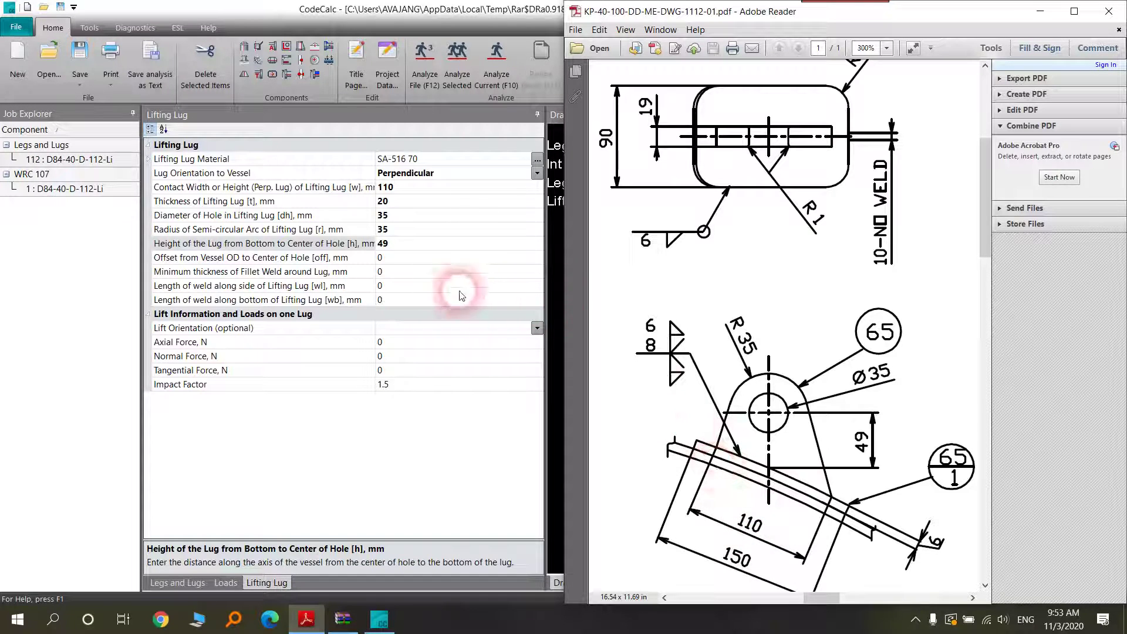
Enter 55 mm as the offset from vessel OD to the hole centre
left_click(397, 259)
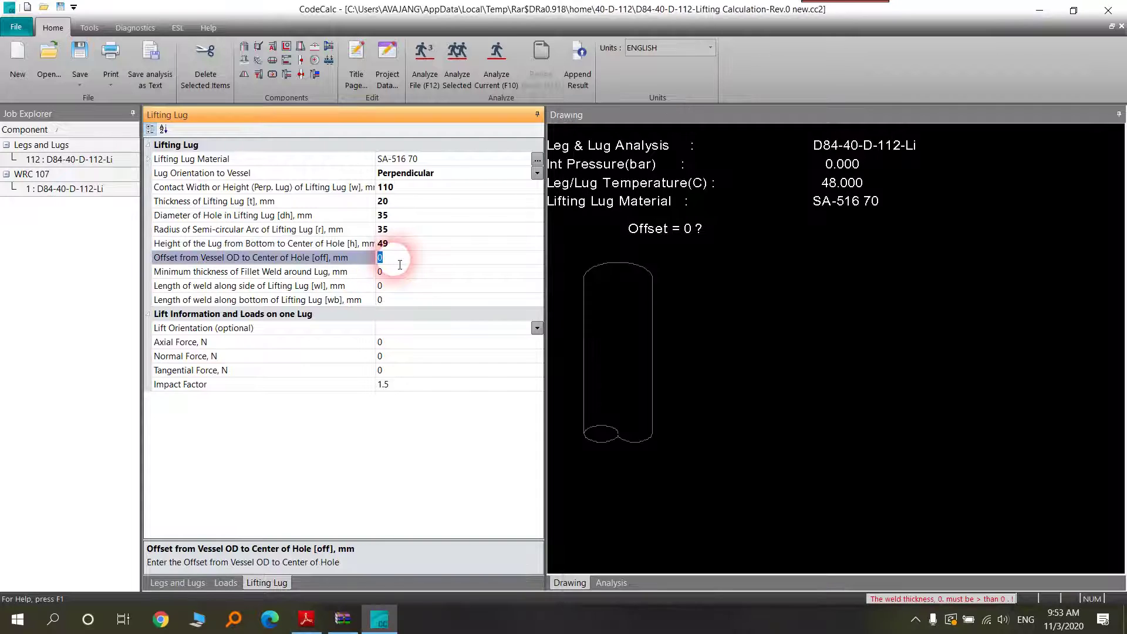
type("55")
key("Return")
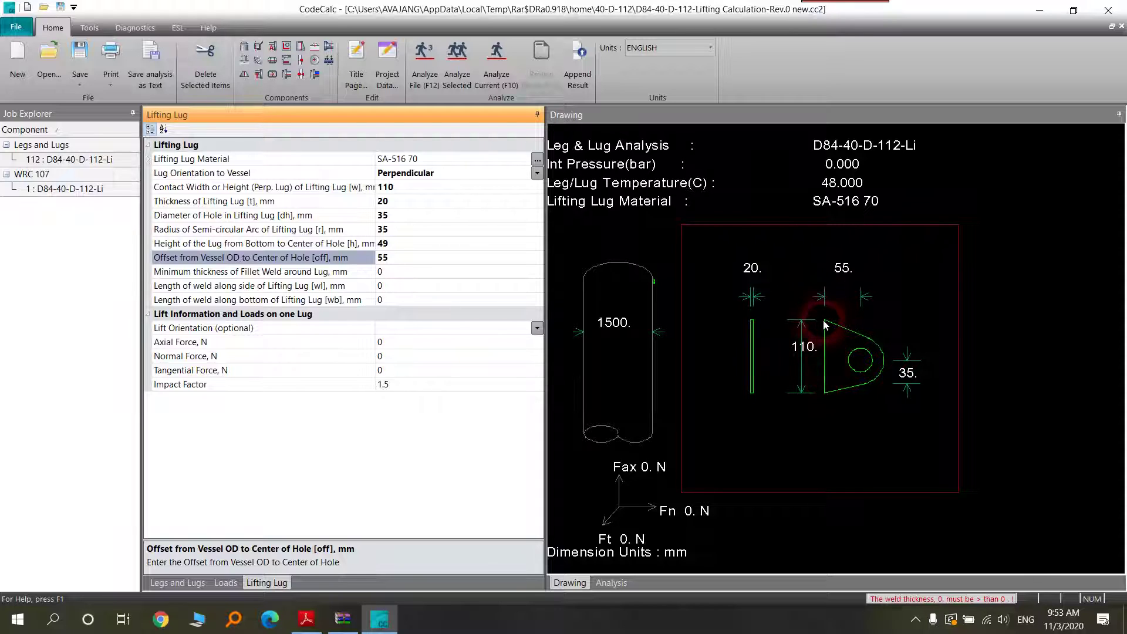
Set the minimum fillet weld thickness to 10 mm, correcting a mistaken 110 entry
left_click(387, 273)
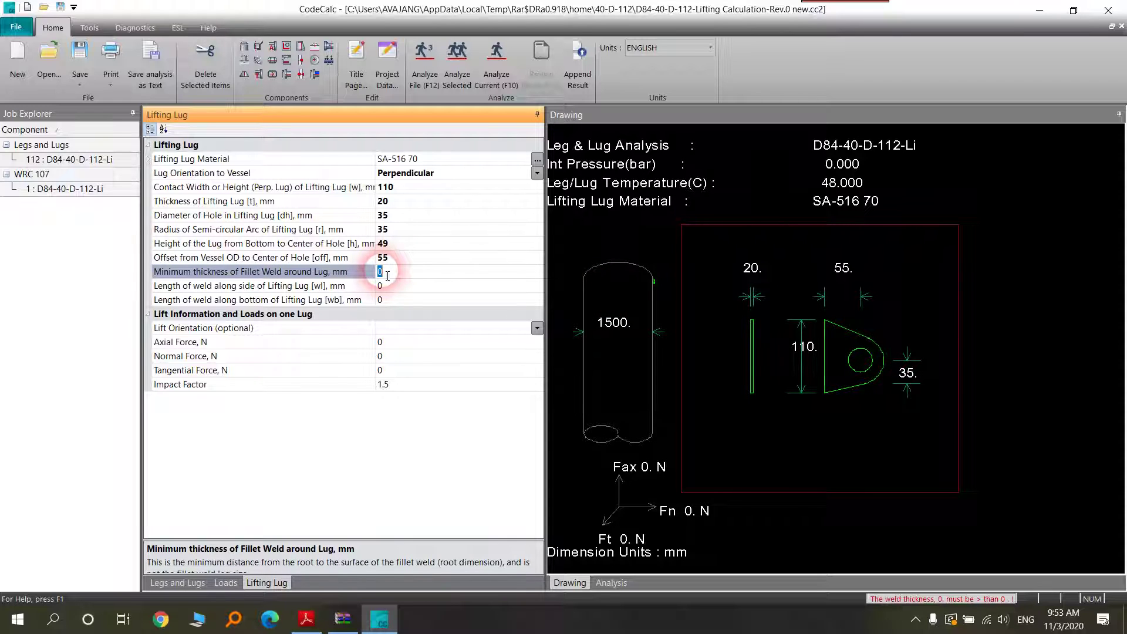
type("110")
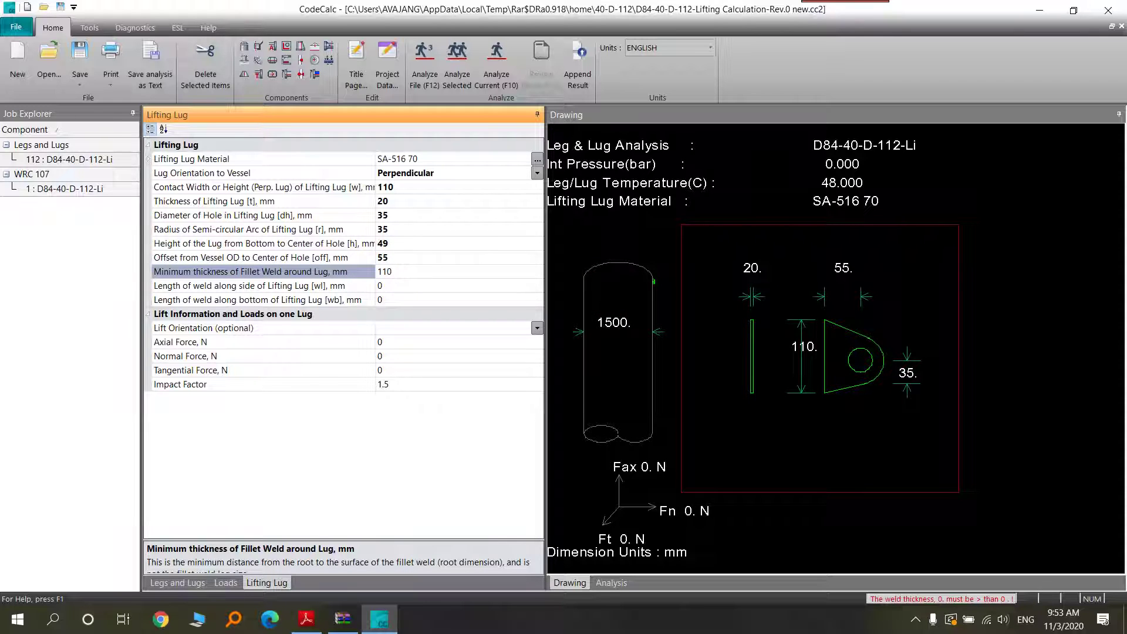
left_click(382, 273)
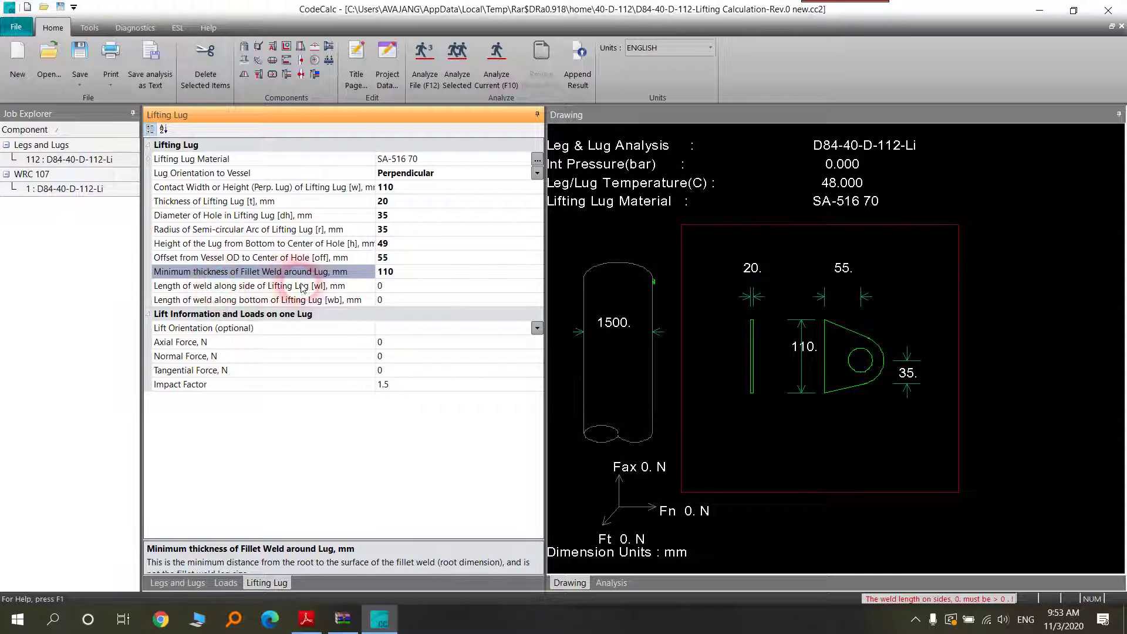
left_click(397, 276)
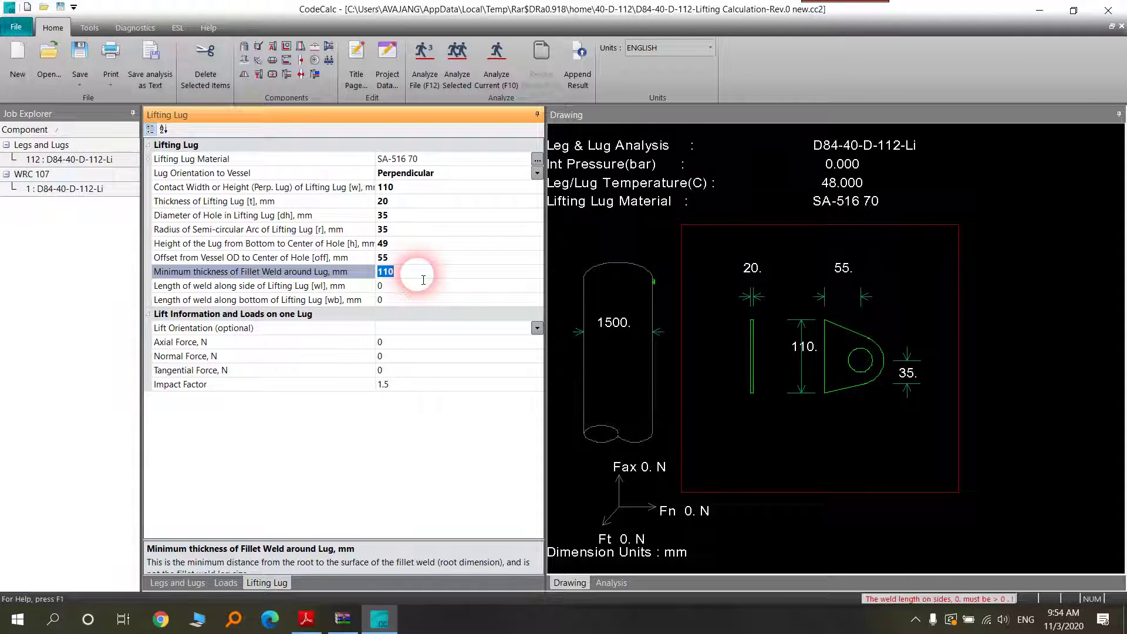
type("10")
left_click(418, 275)
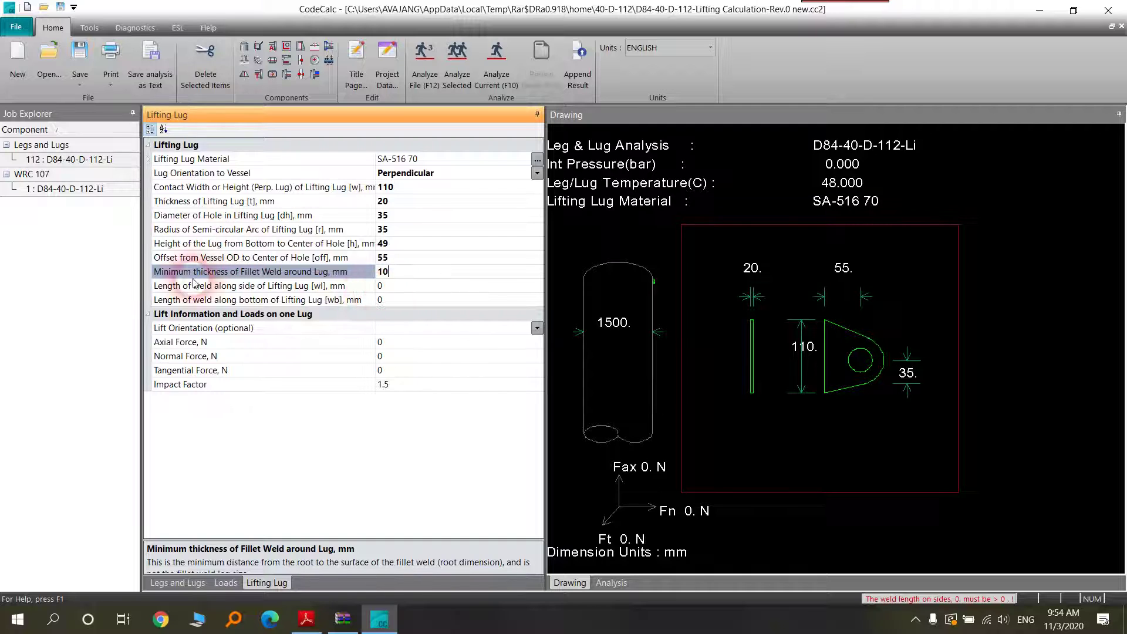
Enter weld lengths of 110 mm along the side and 20 mm along the bottom
left_click(396, 289)
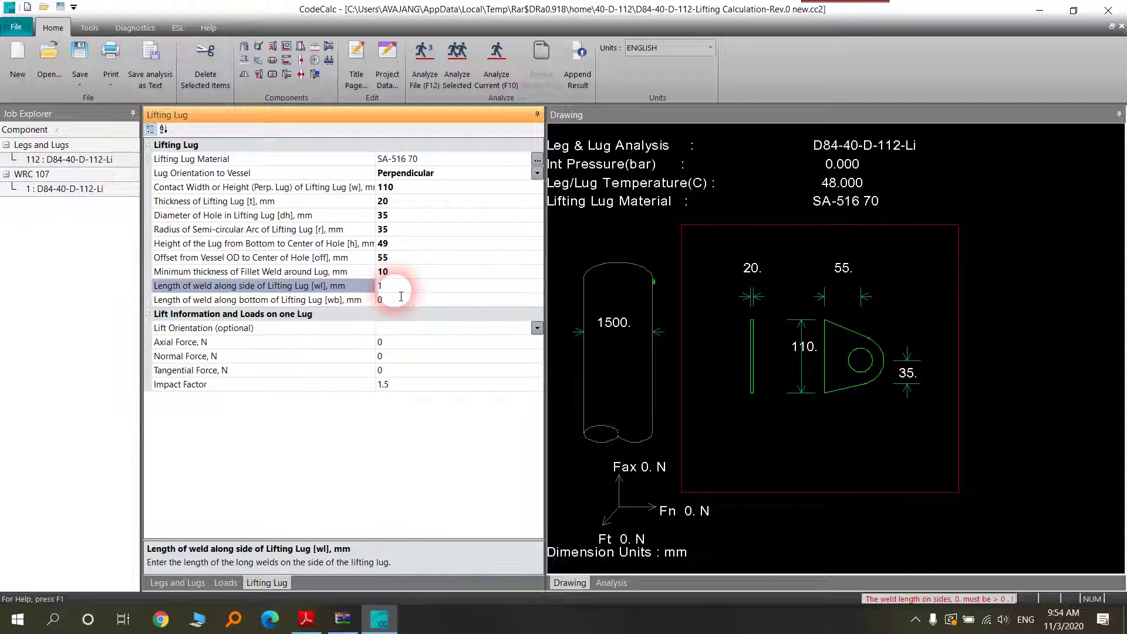
type("1")
left_click(395, 291)
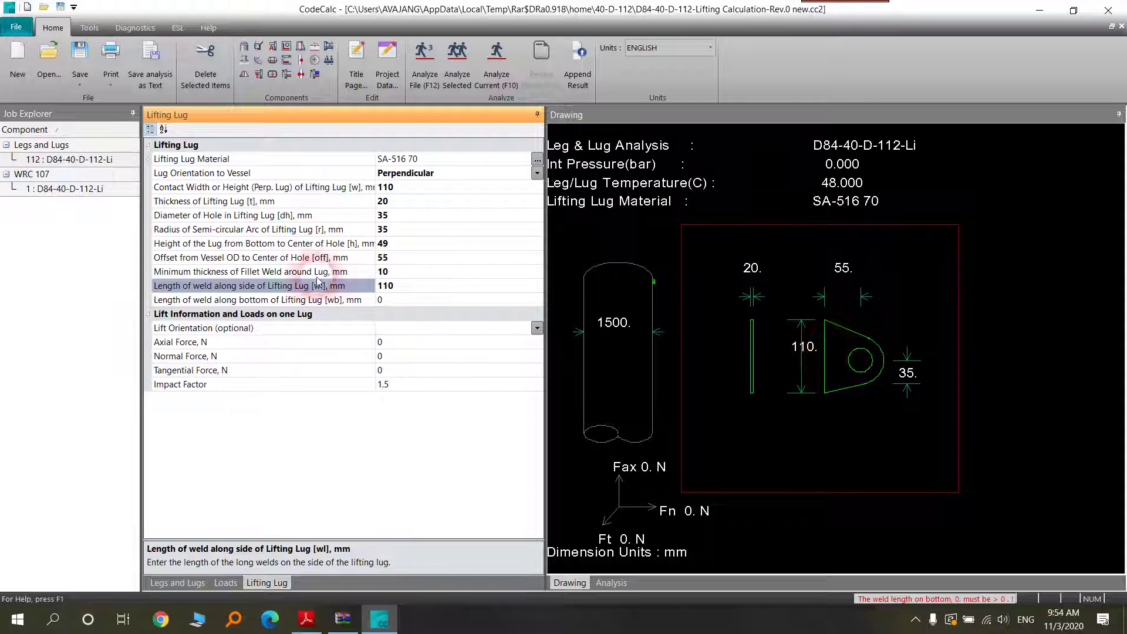
left_click(387, 301)
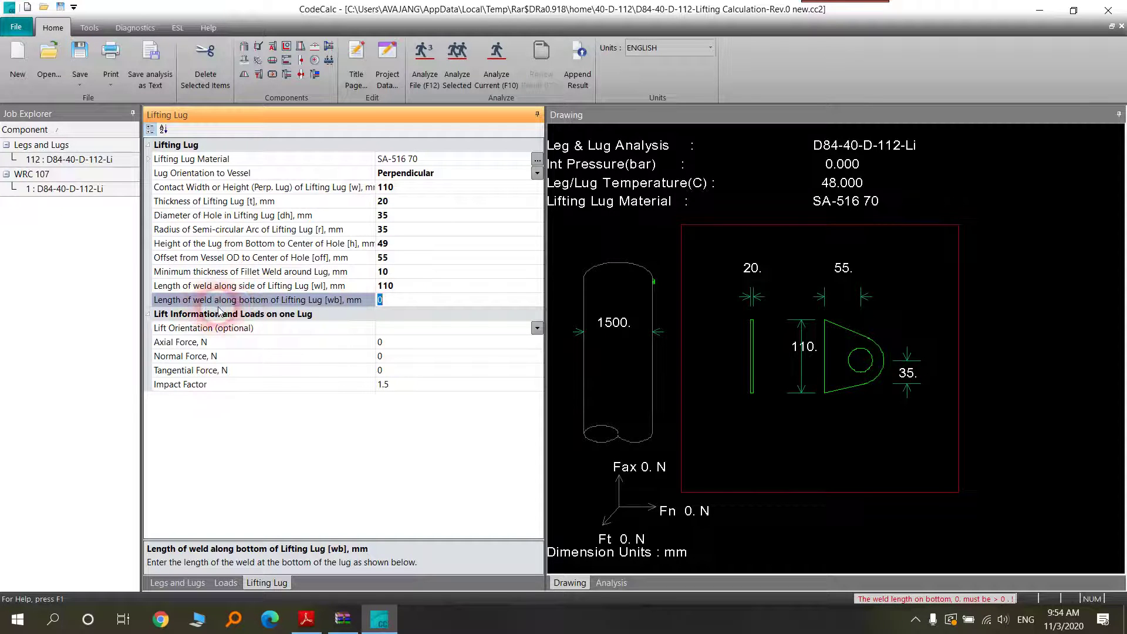
type("20")
left_click(385, 306)
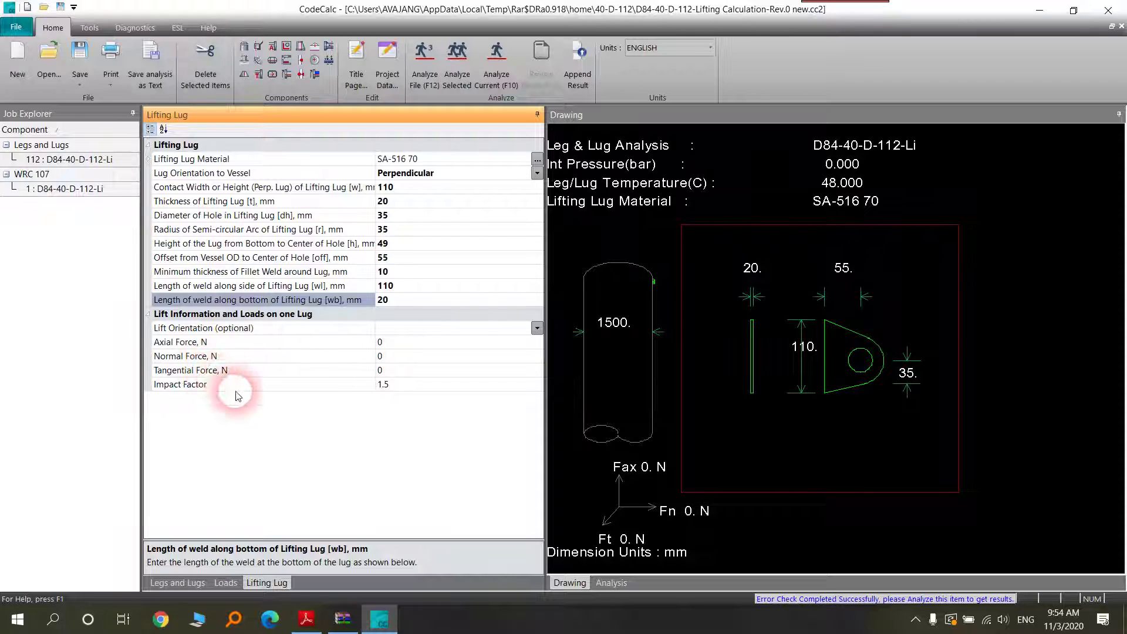
Set the lifting lug impact factor to 2
left_click(401, 384)
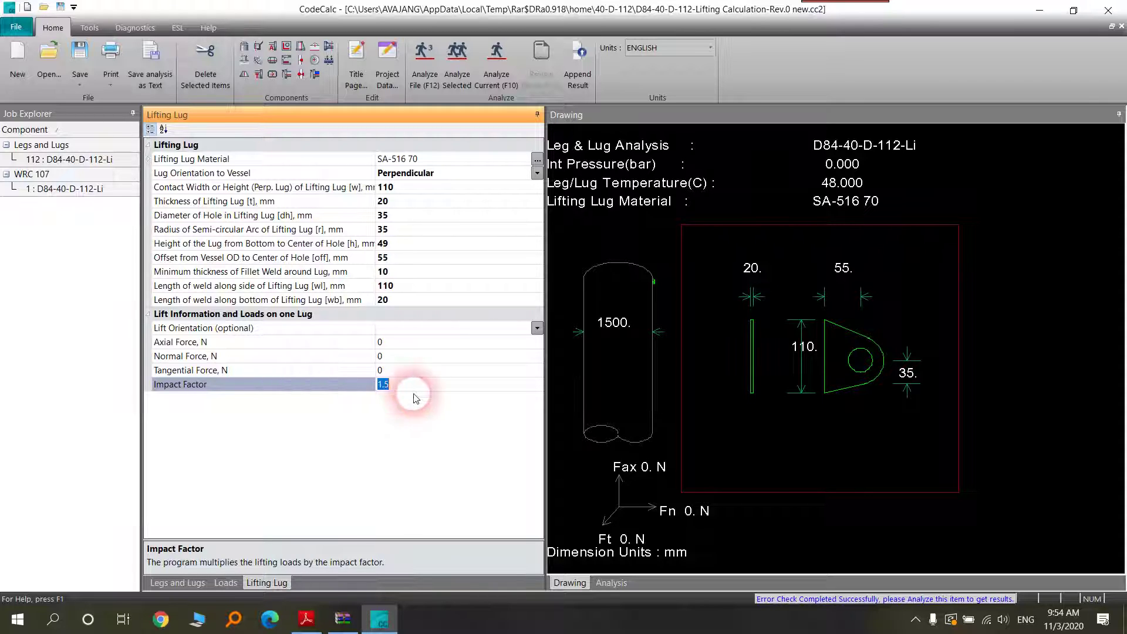
type("1.")
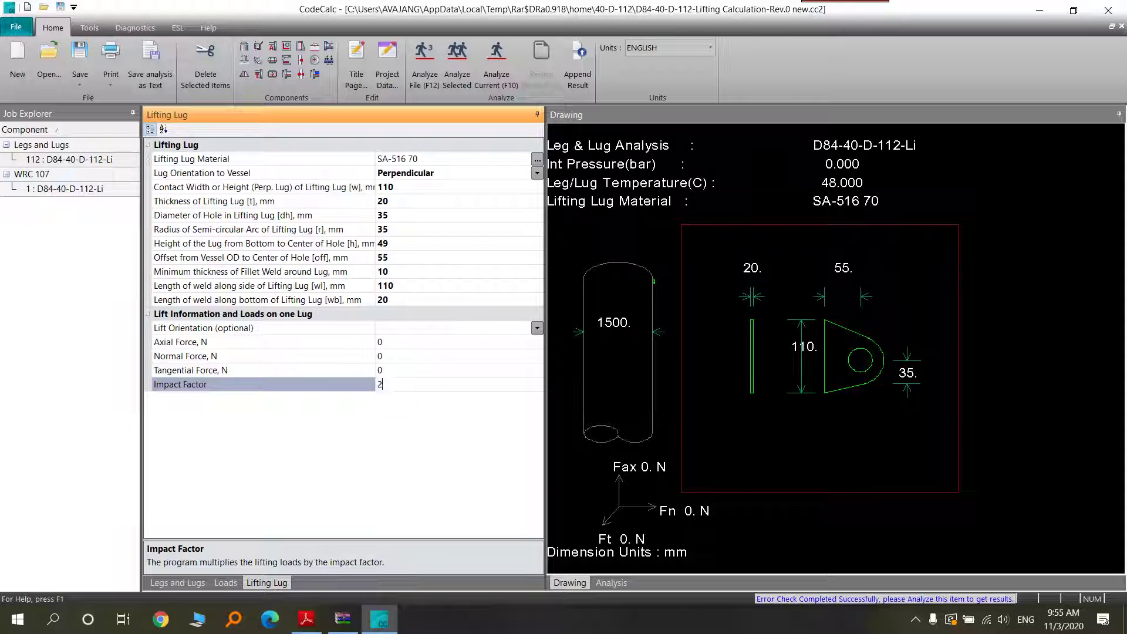
left_click(414, 396)
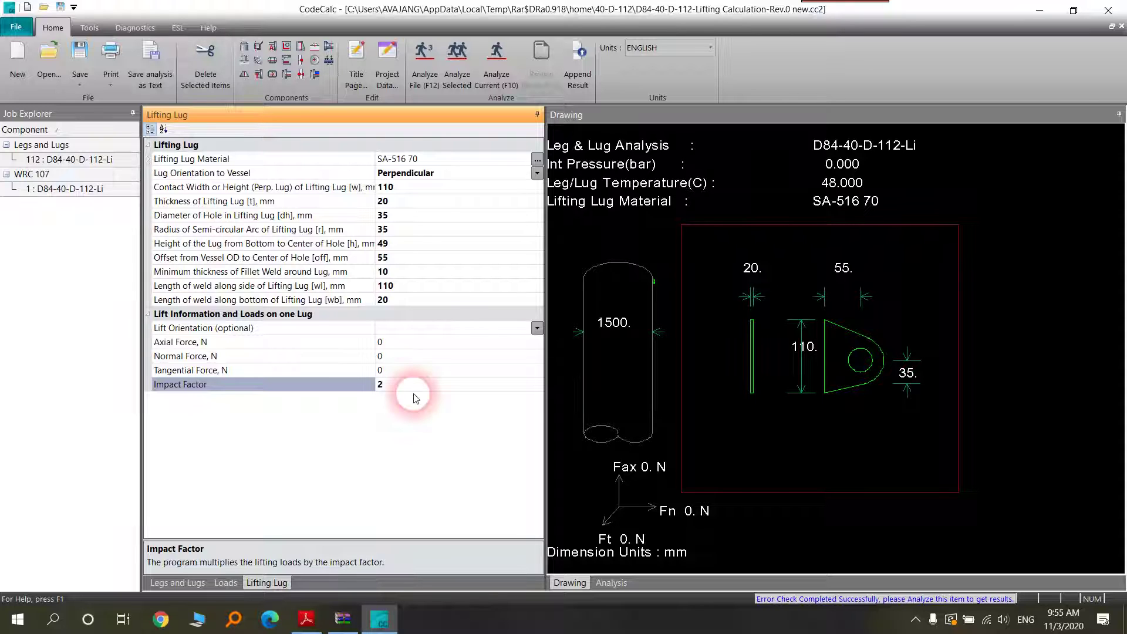
Enter 16000 N for both the axial and tangential lug forces
left_click(396, 346)
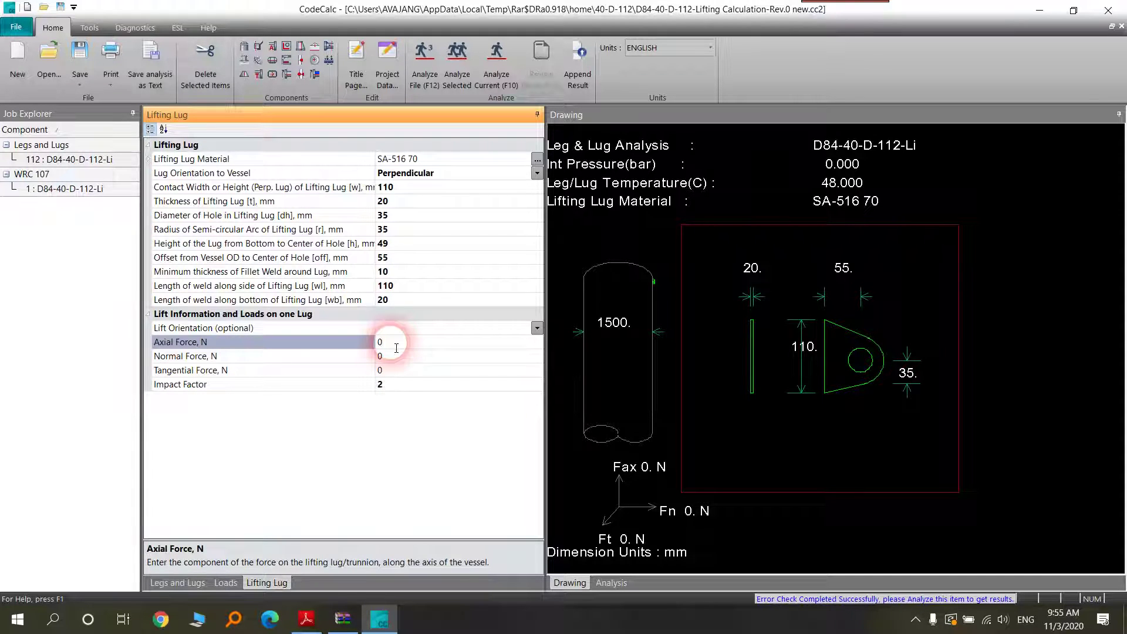
left_click(225, 582)
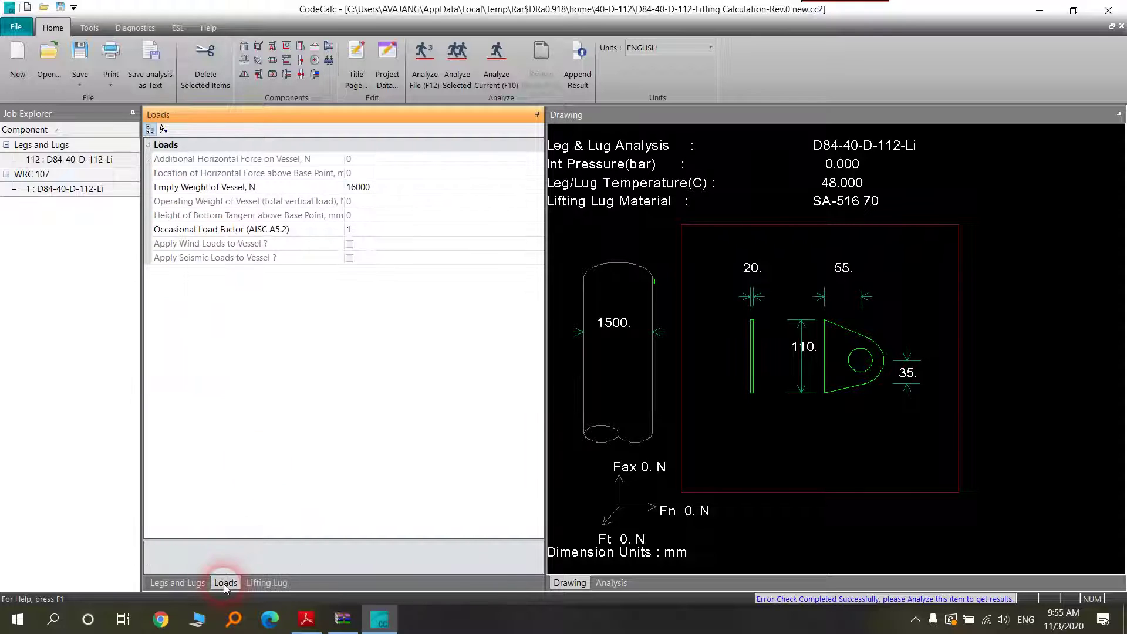
left_click(370, 189)
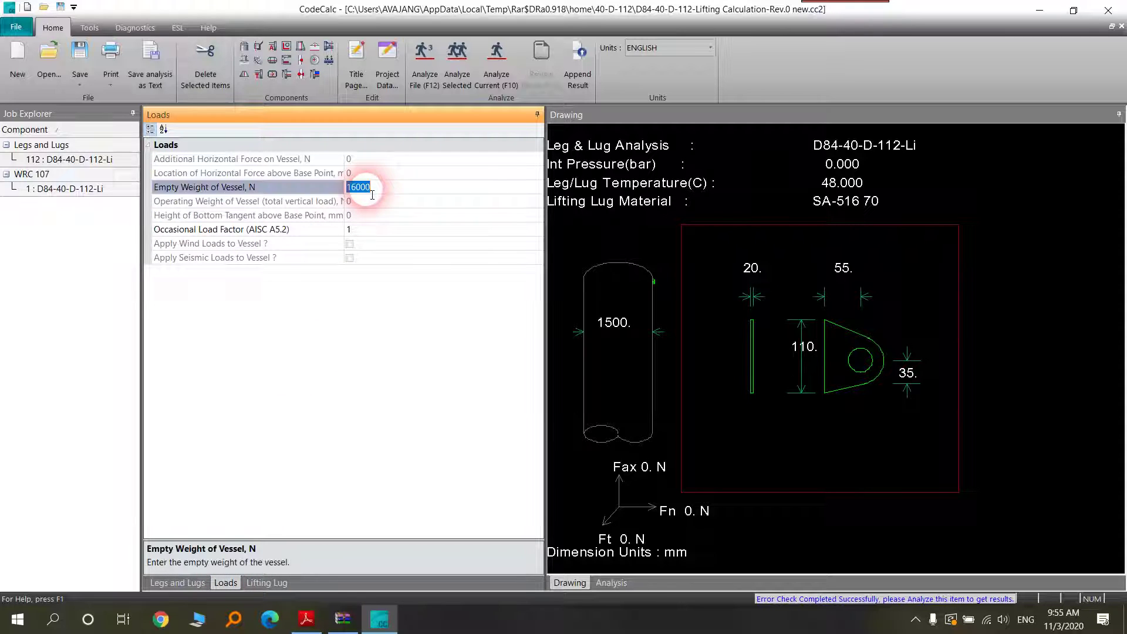
left_click(272, 582)
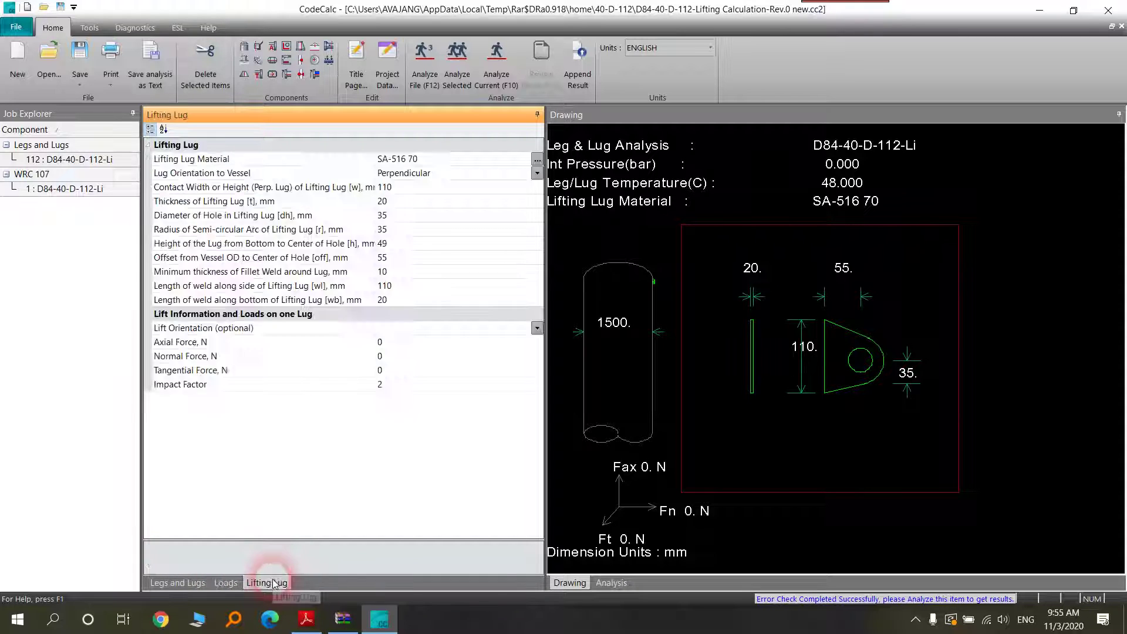
left_click(394, 344)
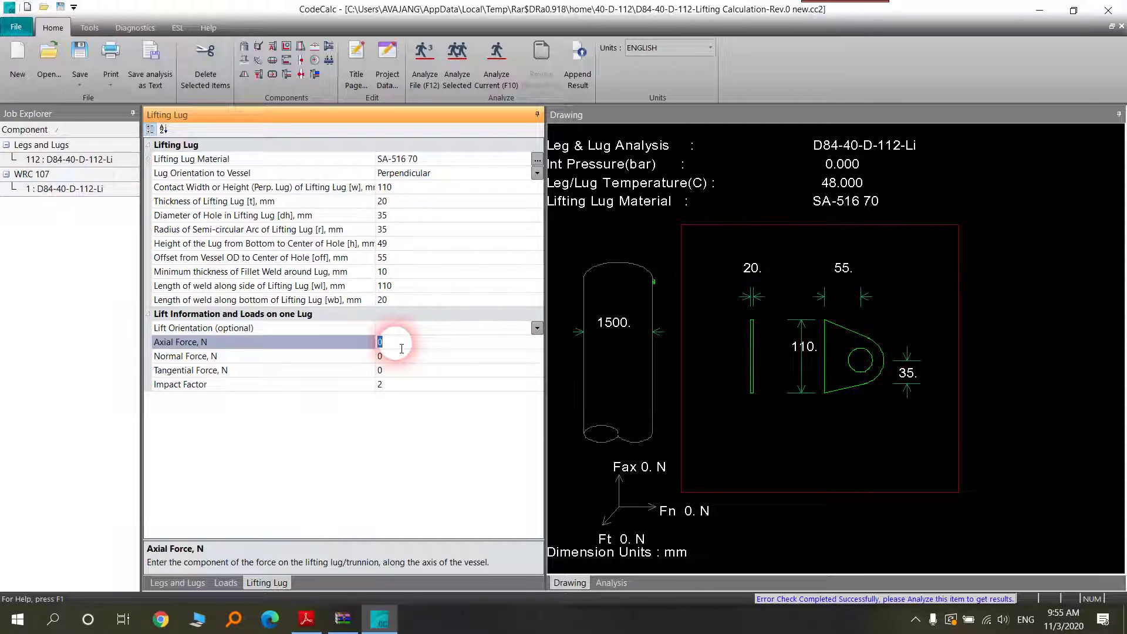
type("16000")
left_click(395, 345)
key("Return")
type("16000")
left_click(396, 346)
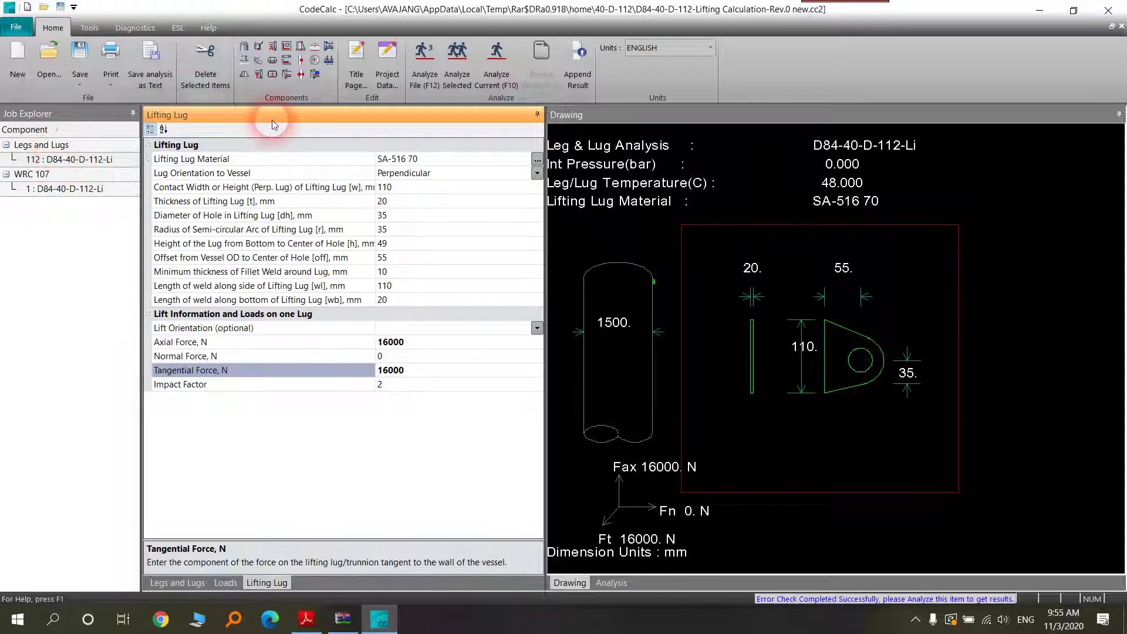
Run the analysis and check the Leg & Lug results: weld shear and combined stress fail
left_click(425, 82)
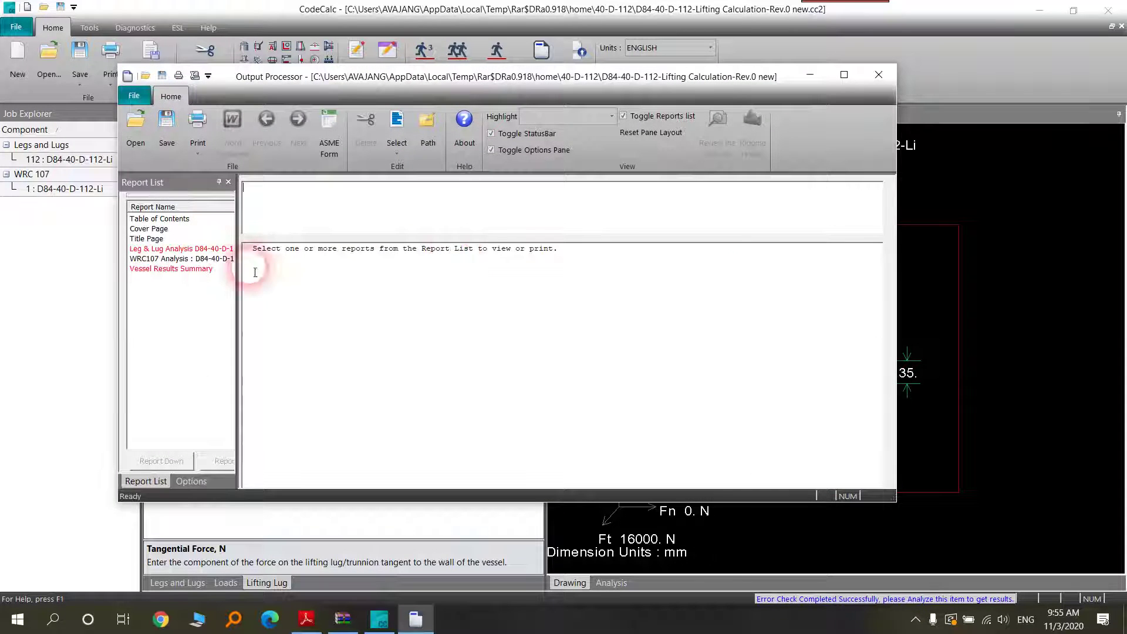
left_click(194, 249)
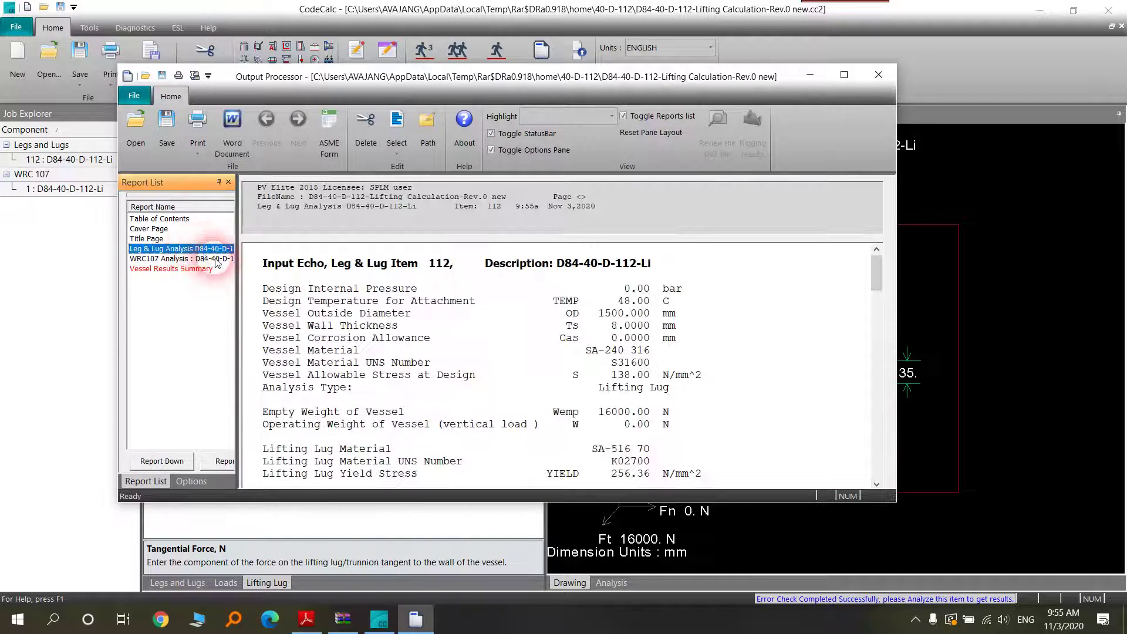
scroll(470, 382, "down", 20)
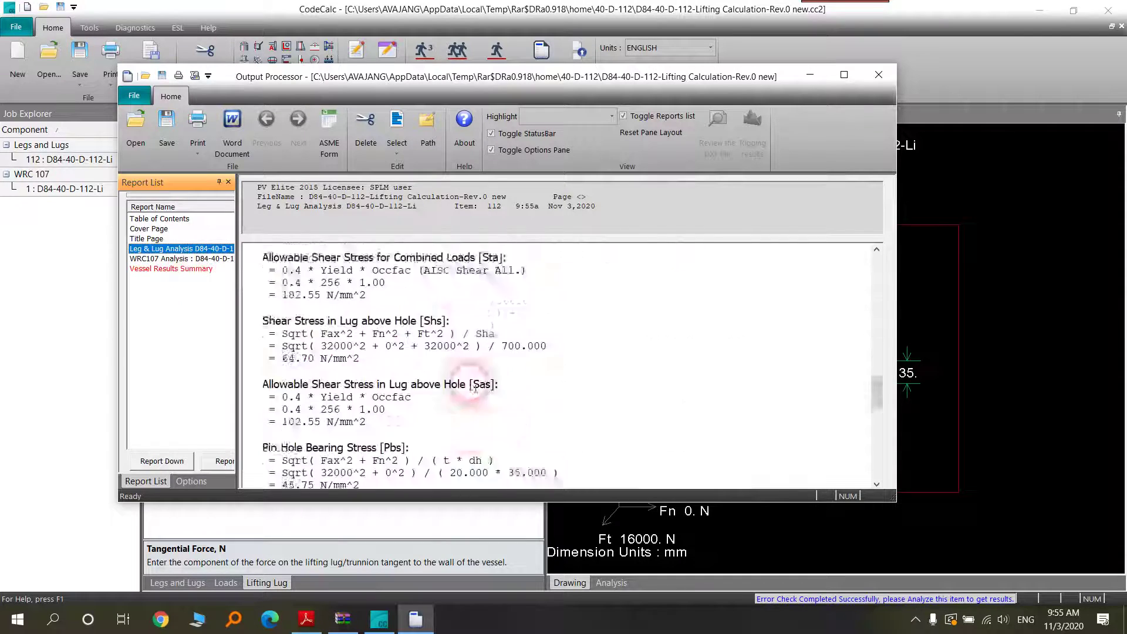
scroll(476, 388, "down", 10)
scroll(465, 377, "up", 5)
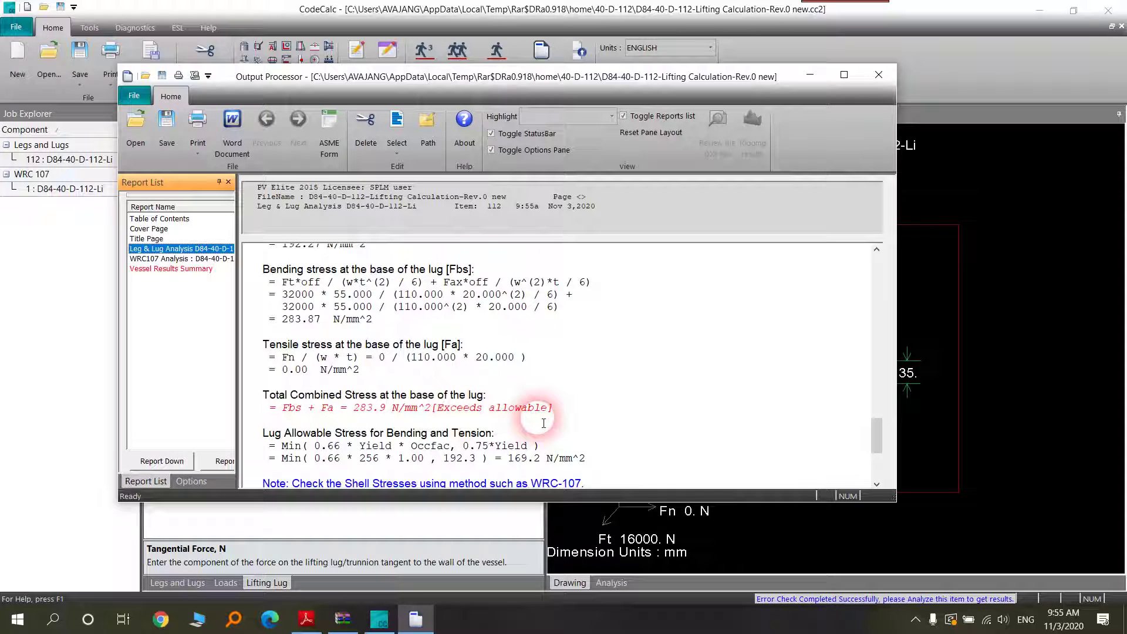
scroll(544, 423, "down", 5)
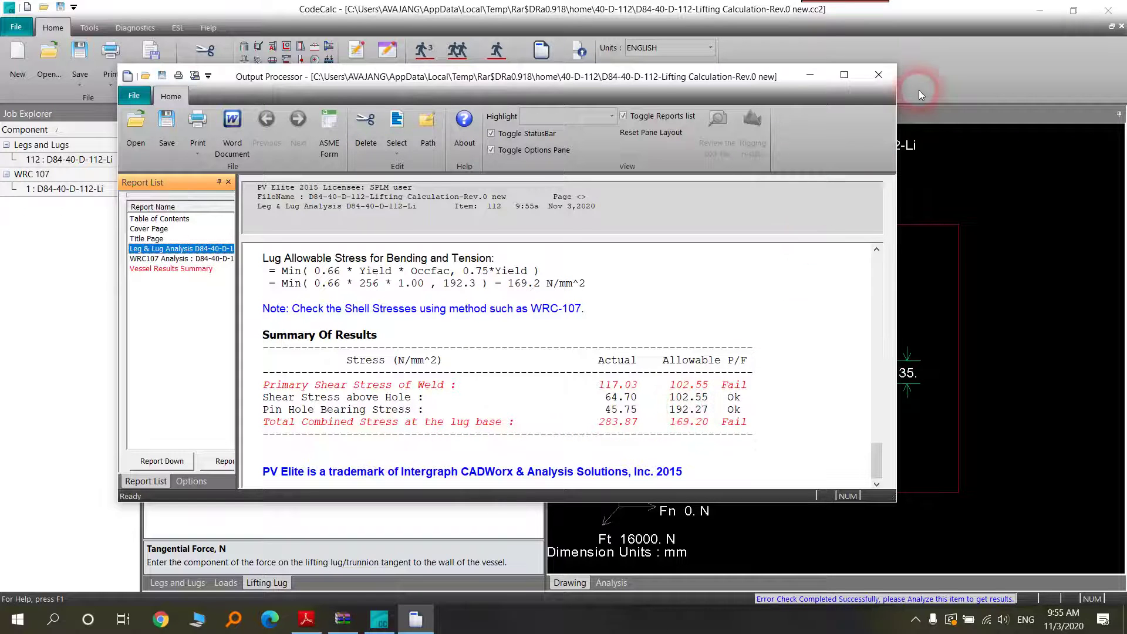
left_click(881, 77)
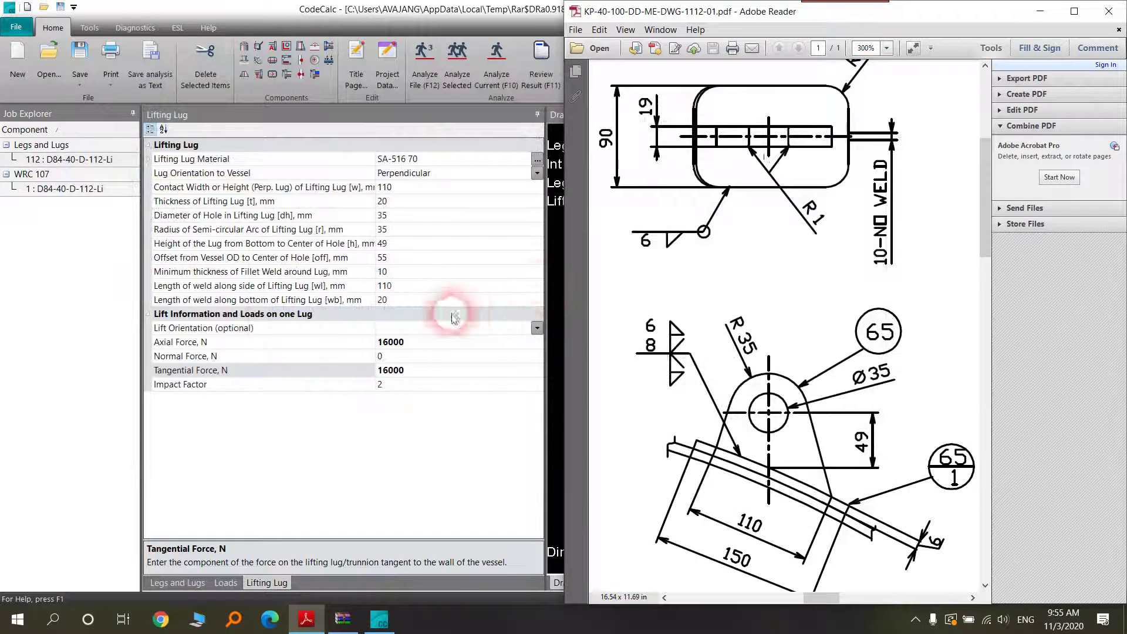
Lower the axial and tangential lug forces to 10000 N each
left_click(399, 346)
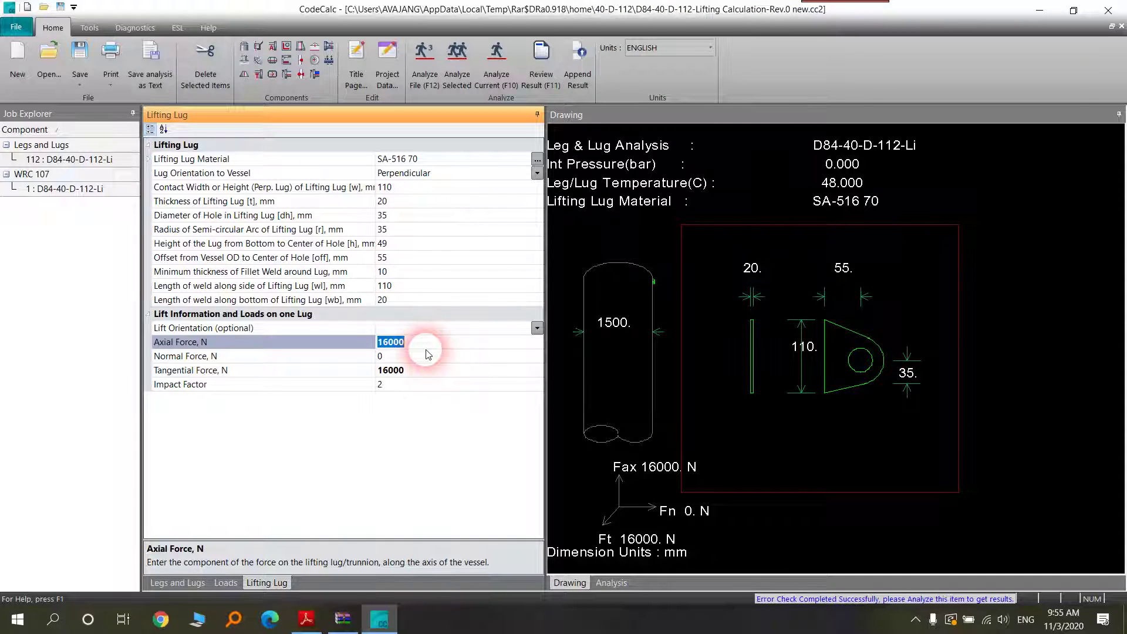
type("1")
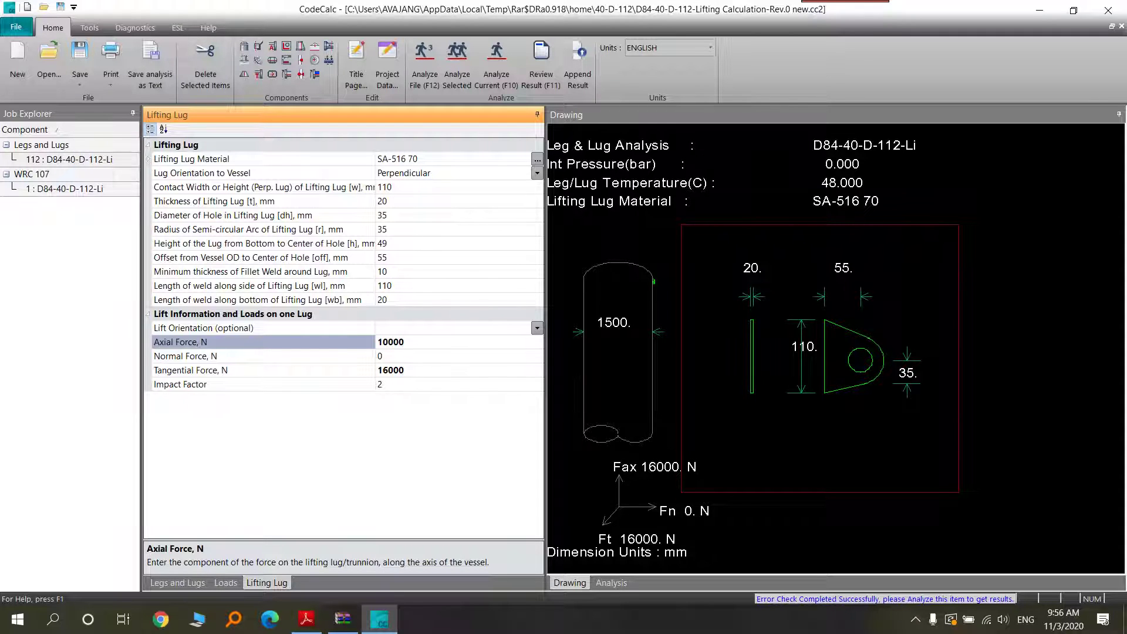
left_click(404, 370)
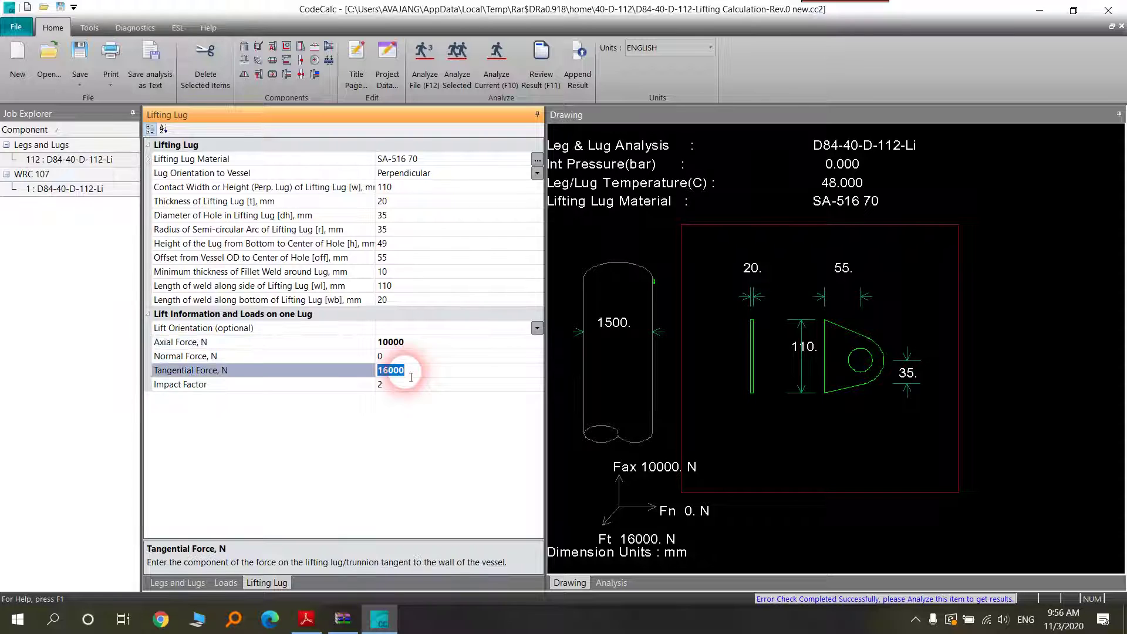
type("10")
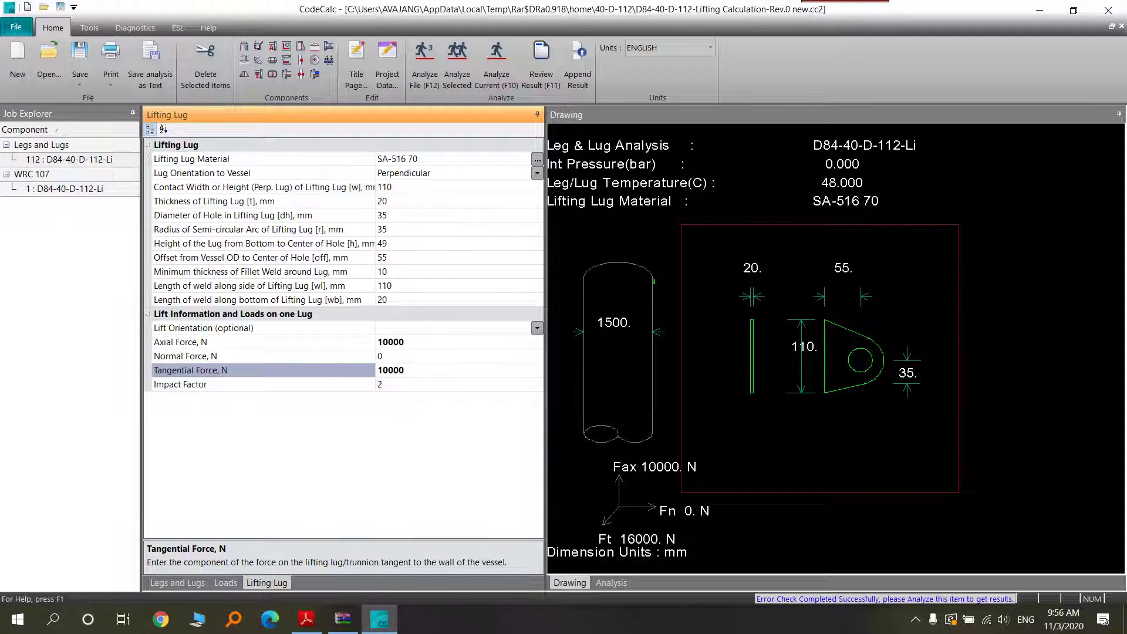
Rerun the analysis: weld shear now passes, combined stress still fails at 267.5 N/mm^2
left_click(427, 58)
left_click(217, 254)
scroll(390, 379, "down", 15)
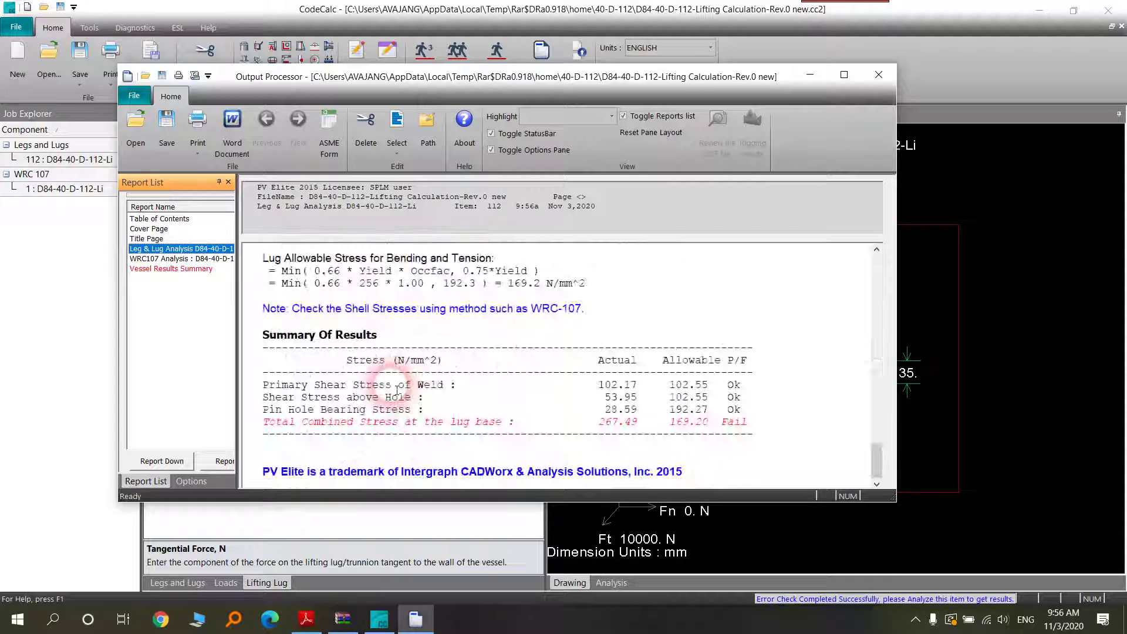
scroll(397, 389, "up", 5)
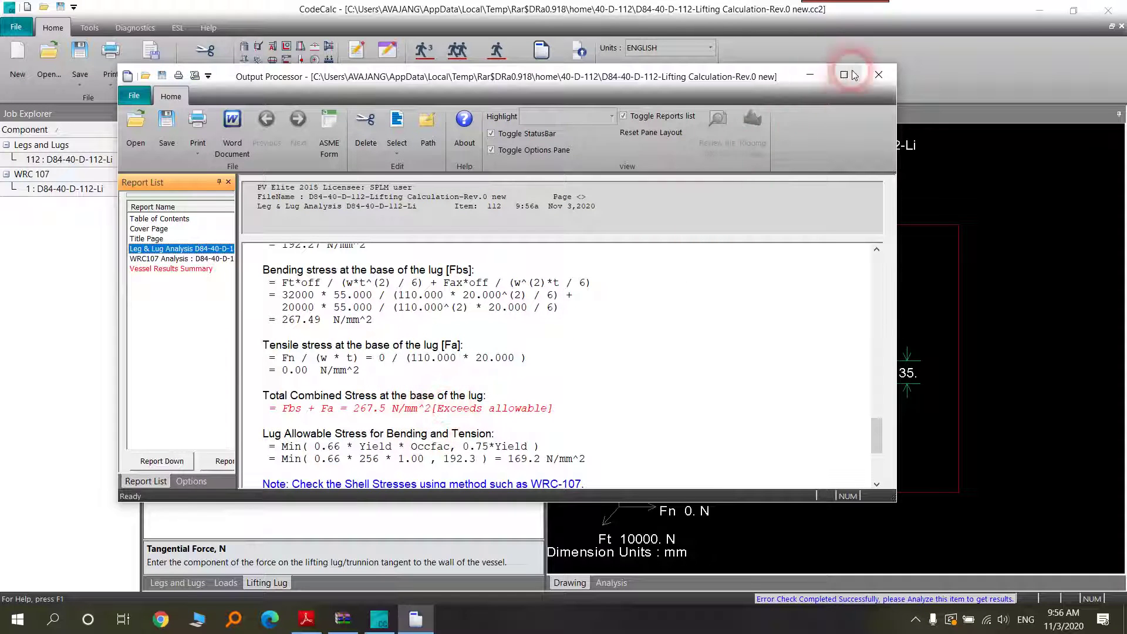
Make the lug 30 mm thick with a 20 mm minimum fillet weld, then rerun
left_click(878, 75)
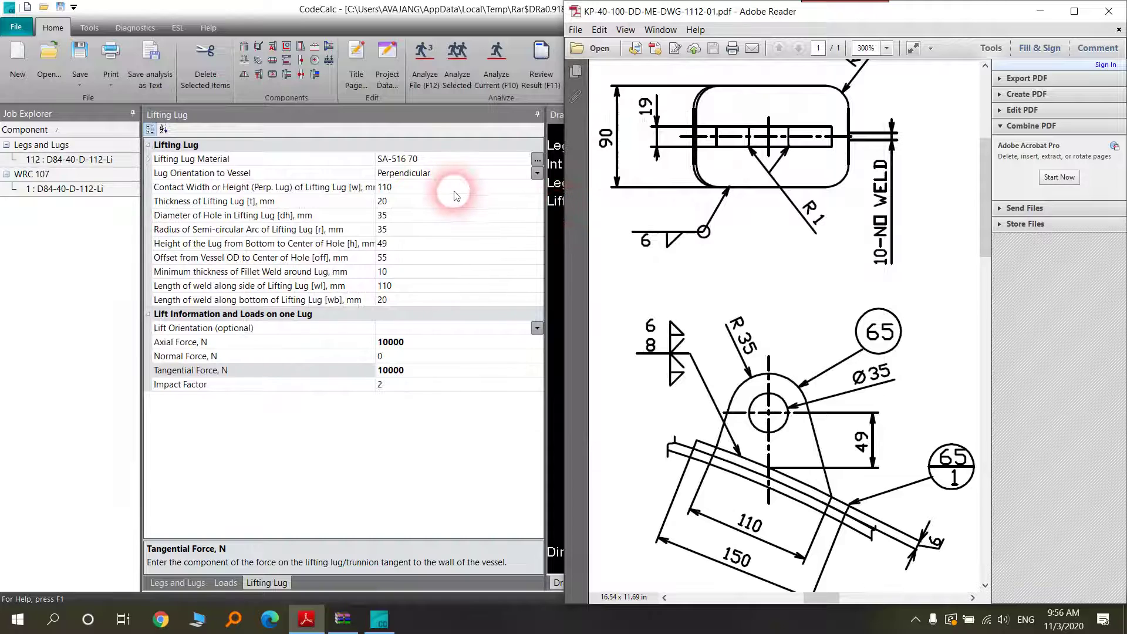
left_click(457, 196)
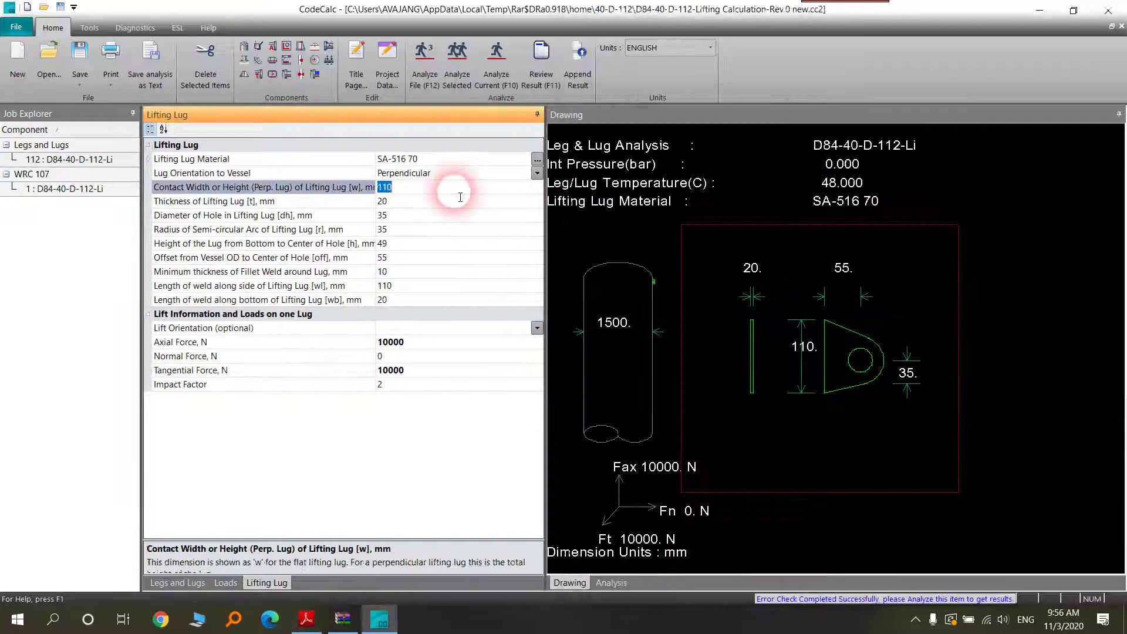
left_click(400, 206)
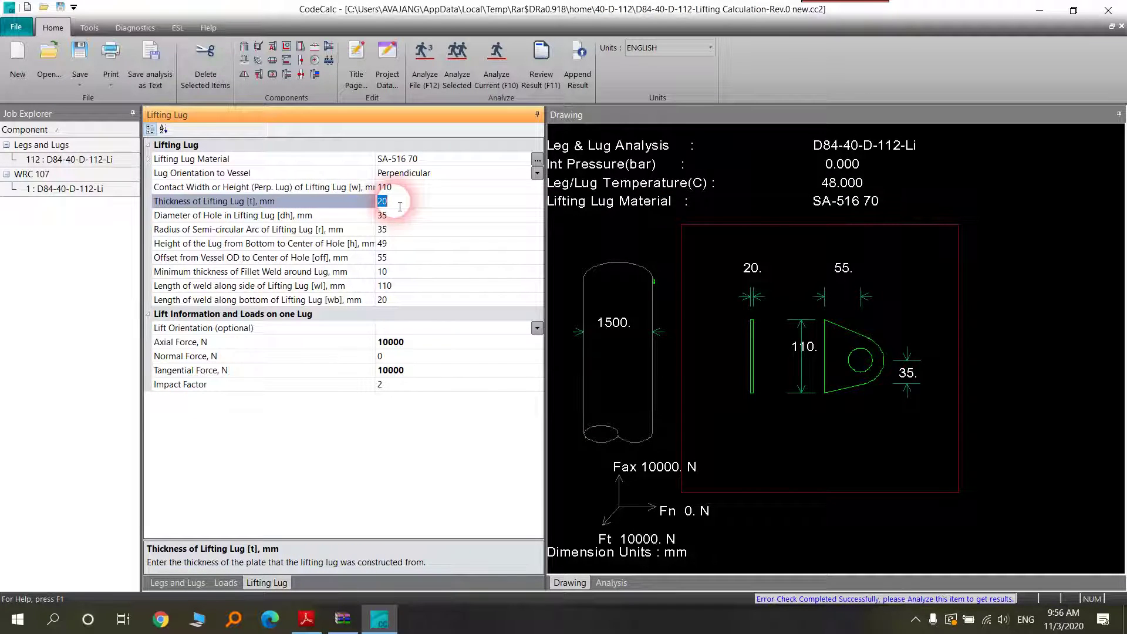
type("30")
key("Return")
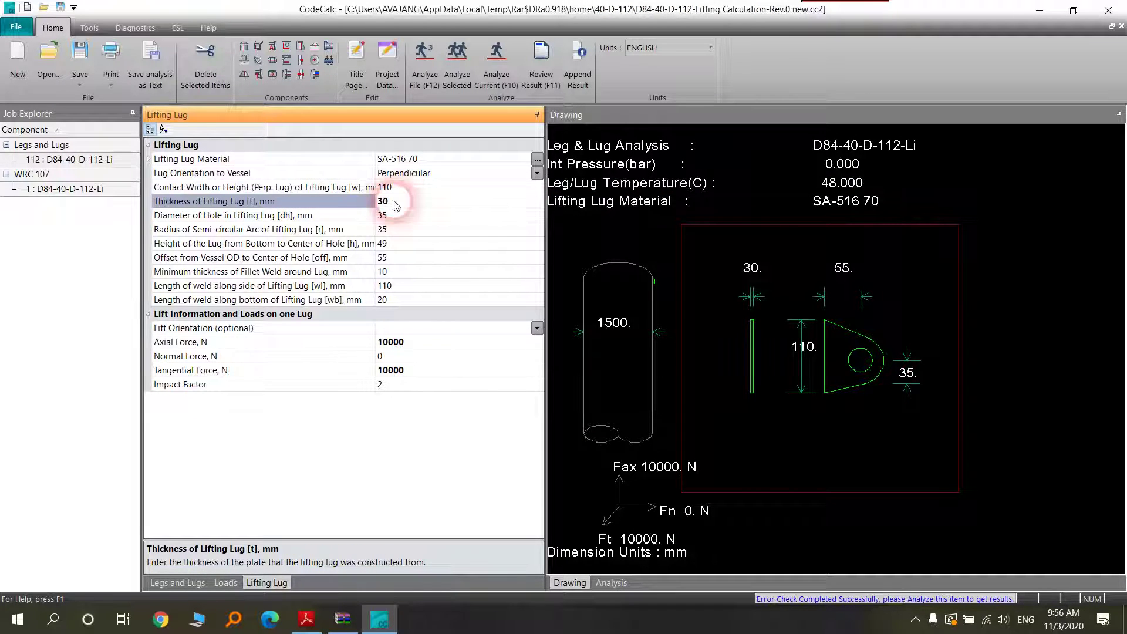
left_click(404, 273)
type("20")
key("Return")
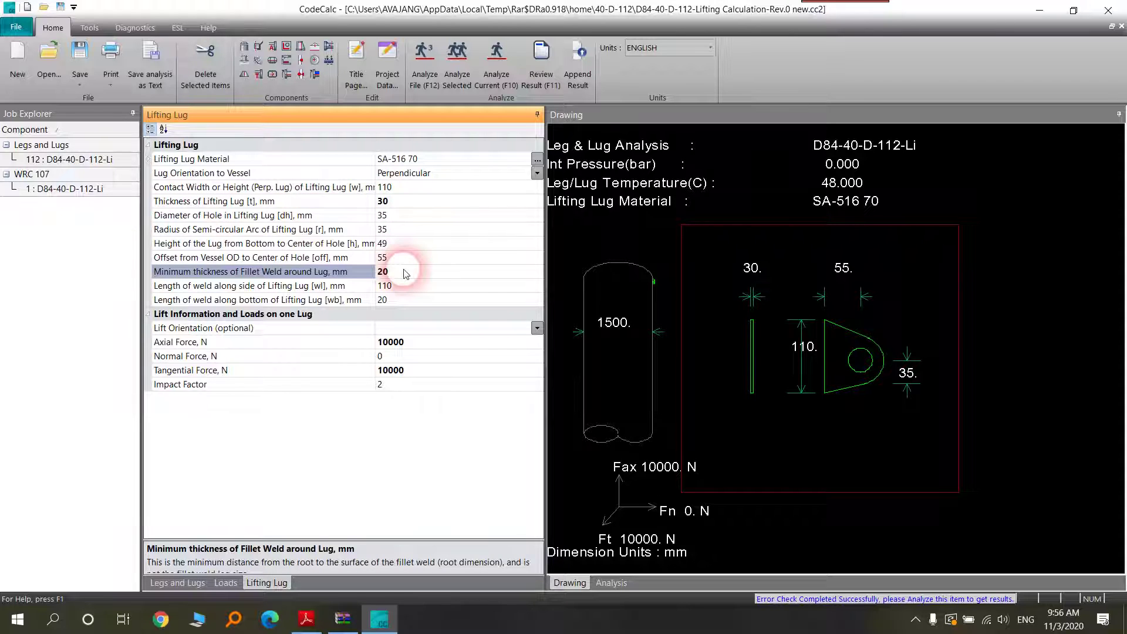
left_click(420, 63)
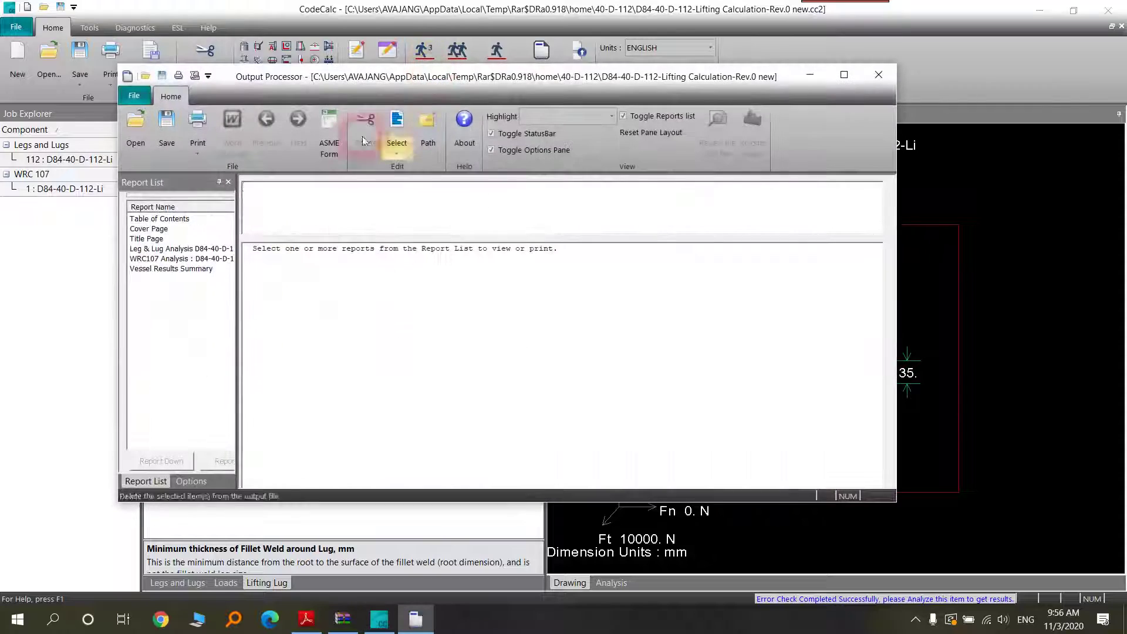
Confirm all Leg & Lug checks pass (combined 84.92 N/mm^2) and export the report to Word
left_click(179, 249)
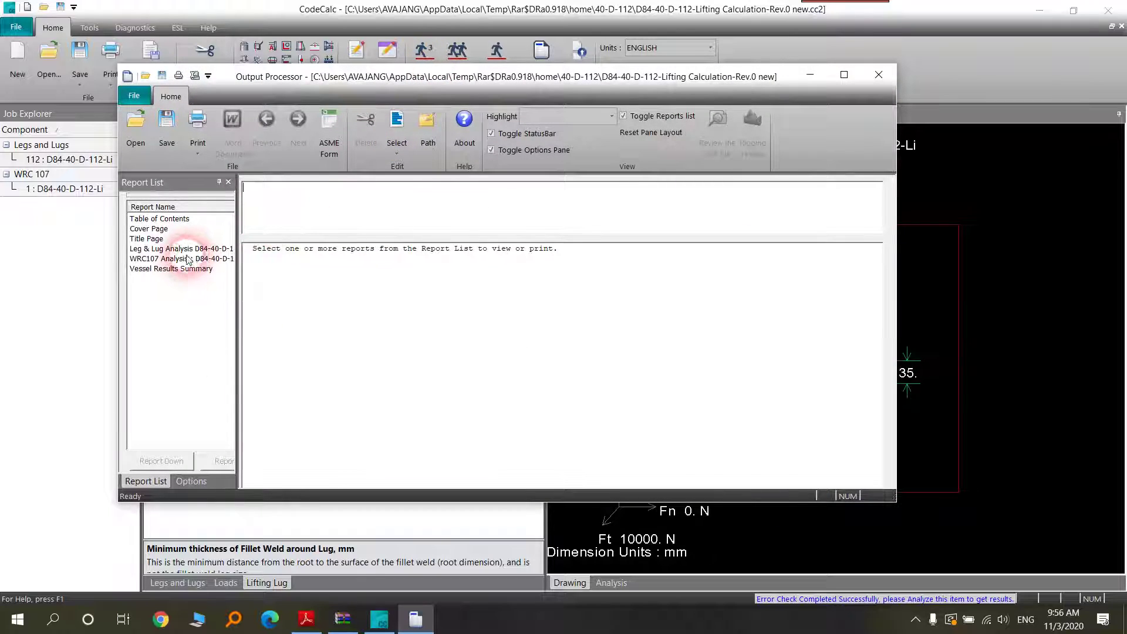
scroll(424, 378, "down", 15)
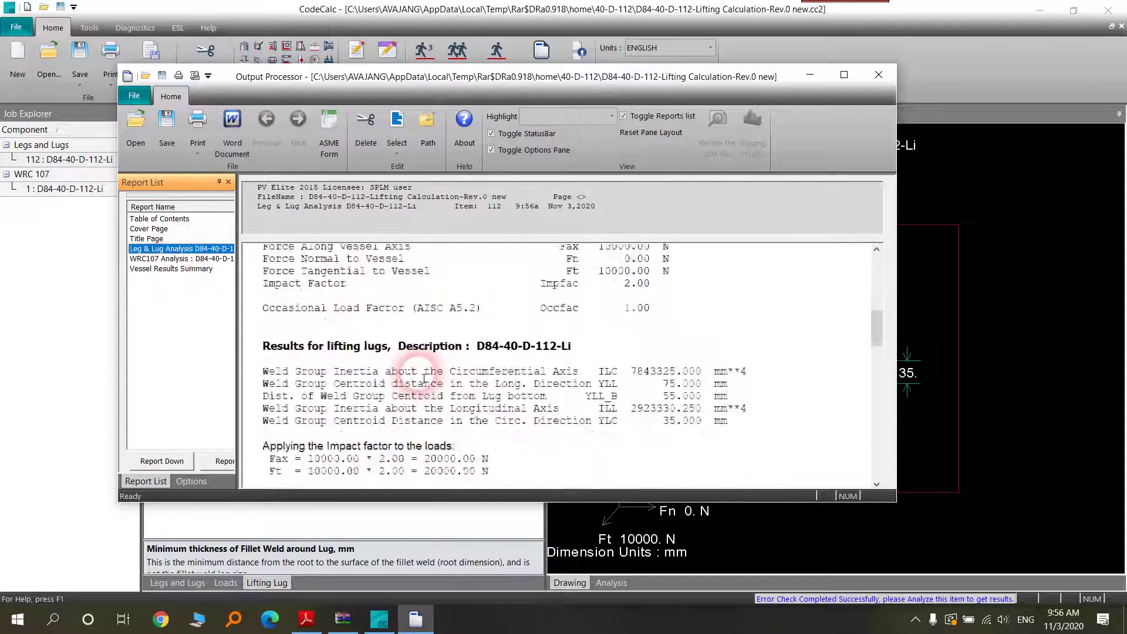
scroll(425, 379, "down", 5)
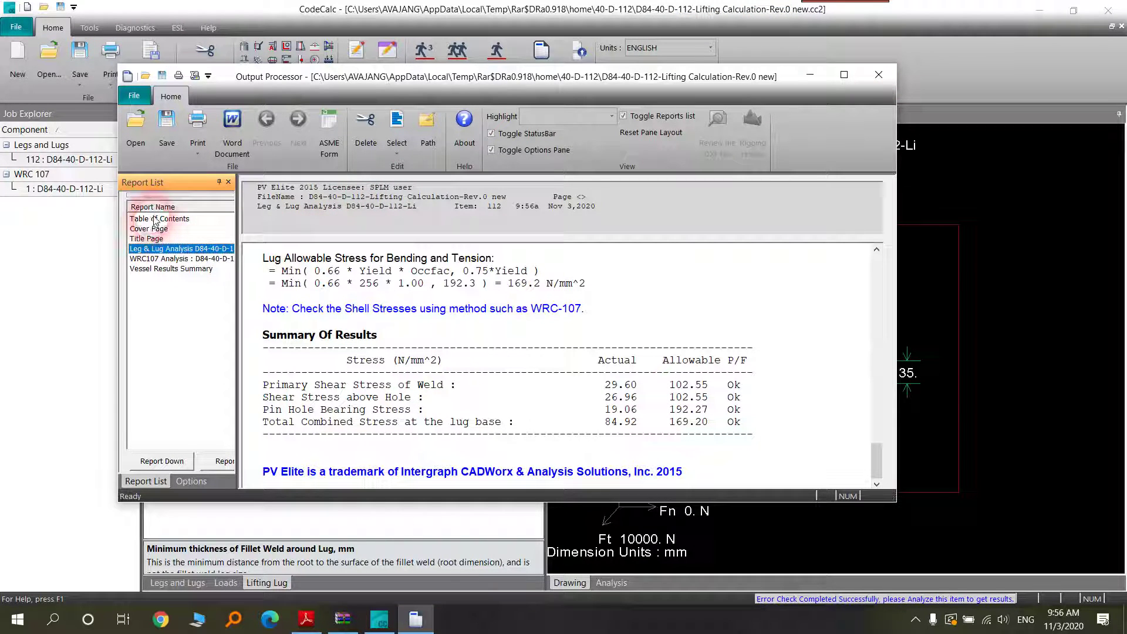
left_click(231, 133)
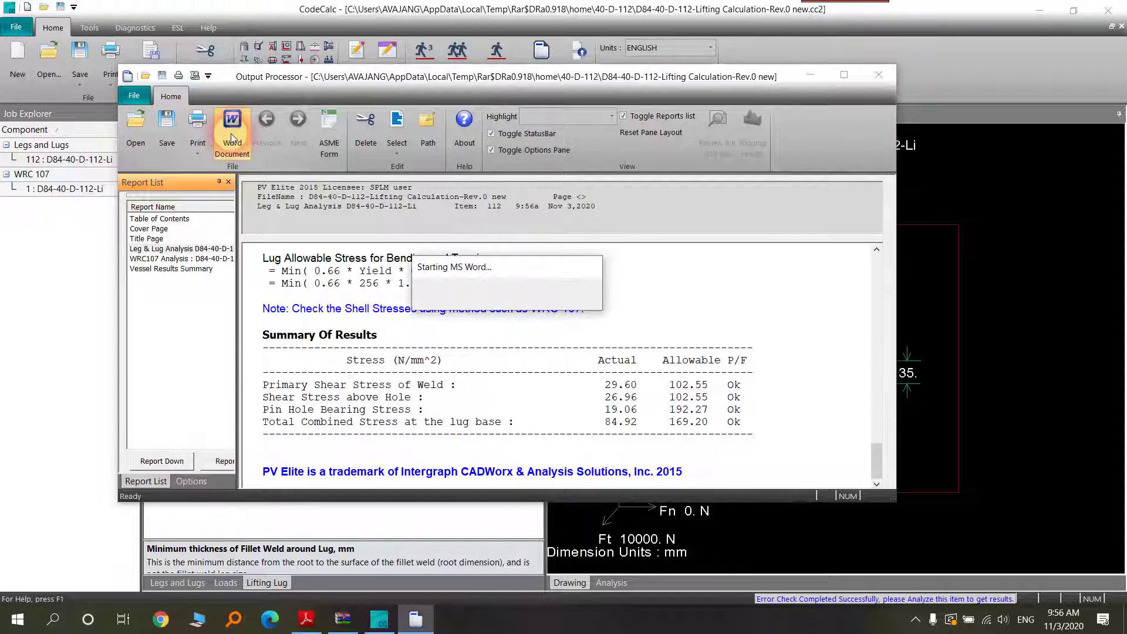
Close the Office activation prompt and look through the four-page Word report
left_click(740, 205)
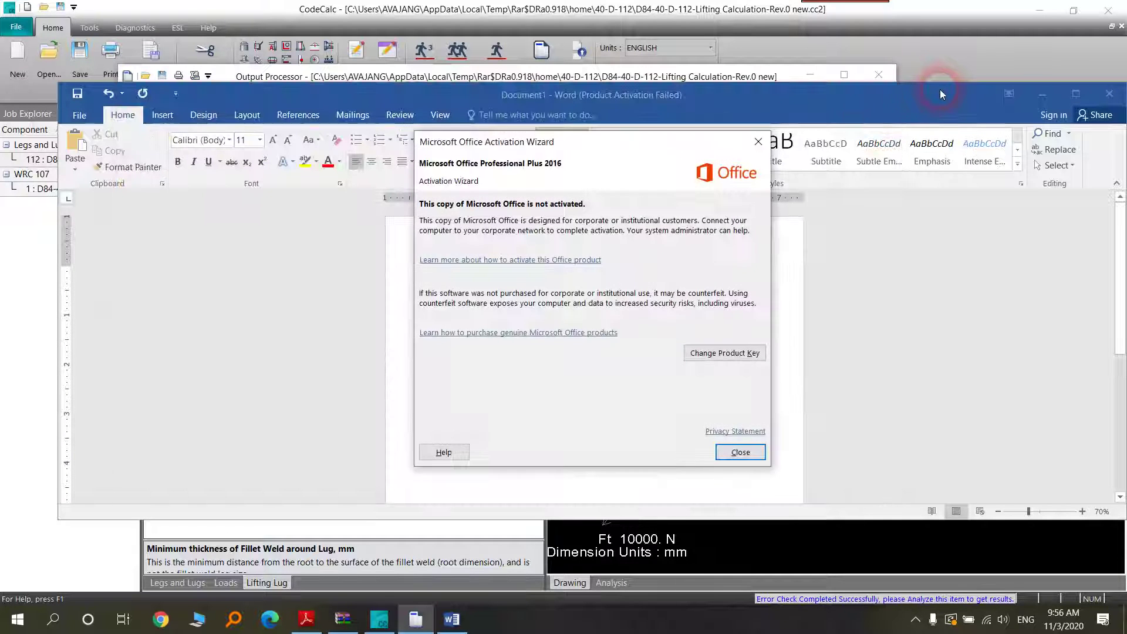
left_click(708, 386)
left_click(739, 452)
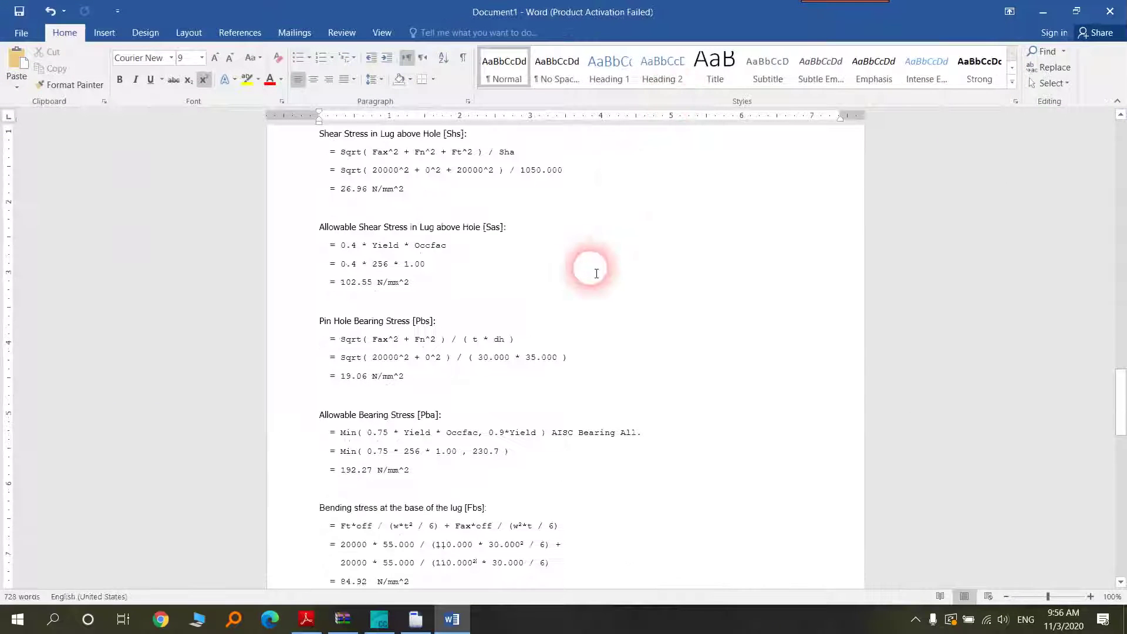
scroll(597, 274, "down", 5)
scroll(596, 274, "up", 20)
scroll(597, 274, "up", 5)
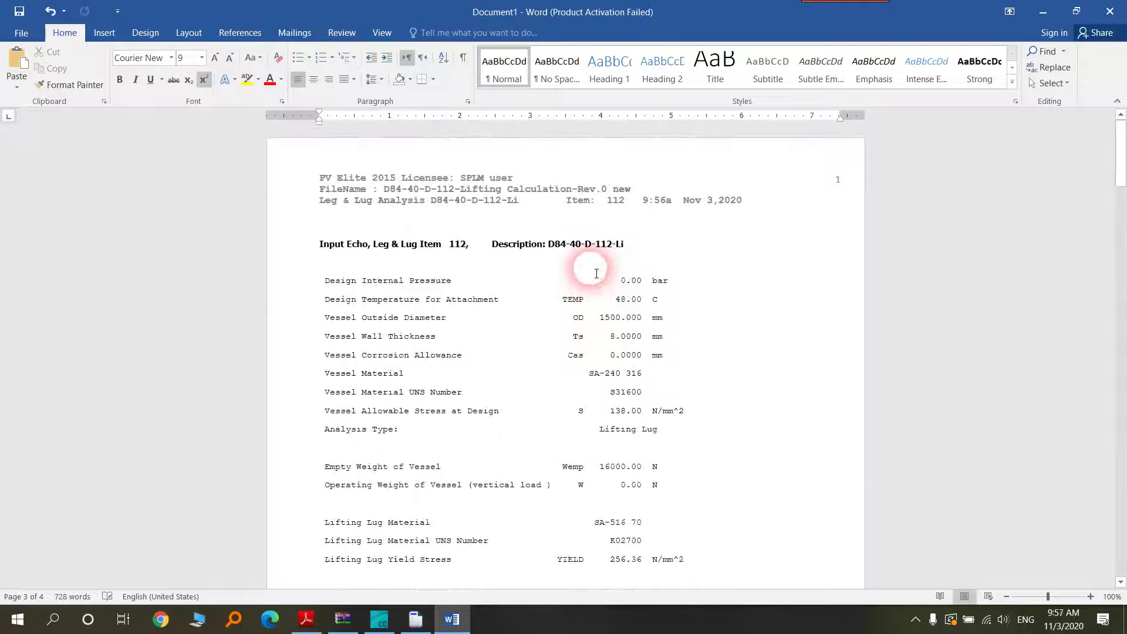
scroll(596, 274, "down", 20)
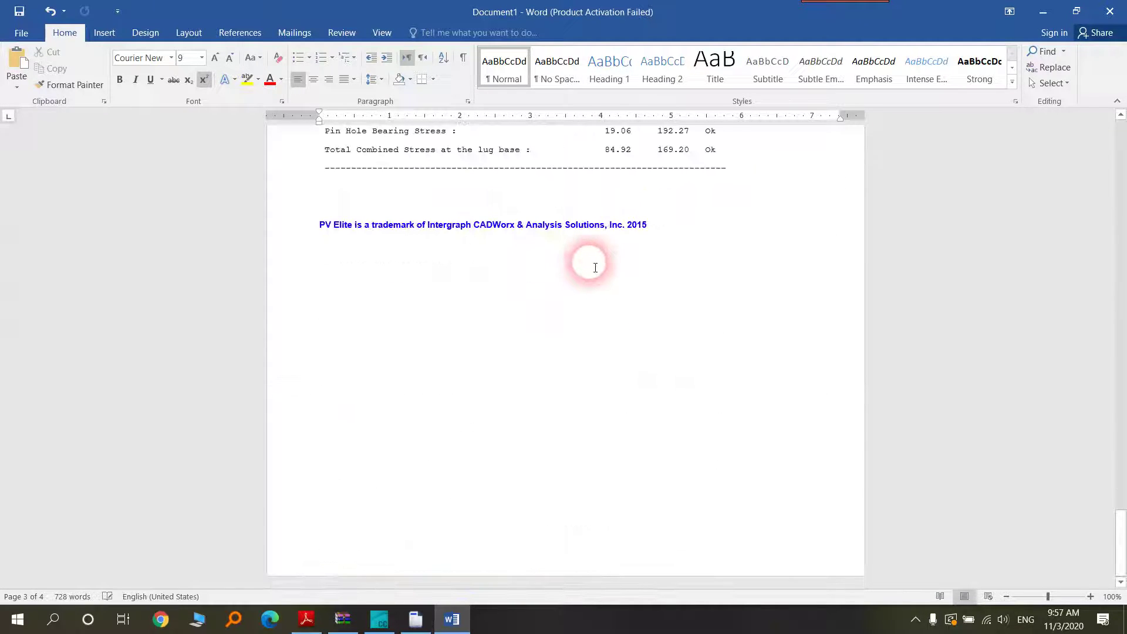
scroll(636, 284, "up", 15)
scroll(644, 289, "up", 10)
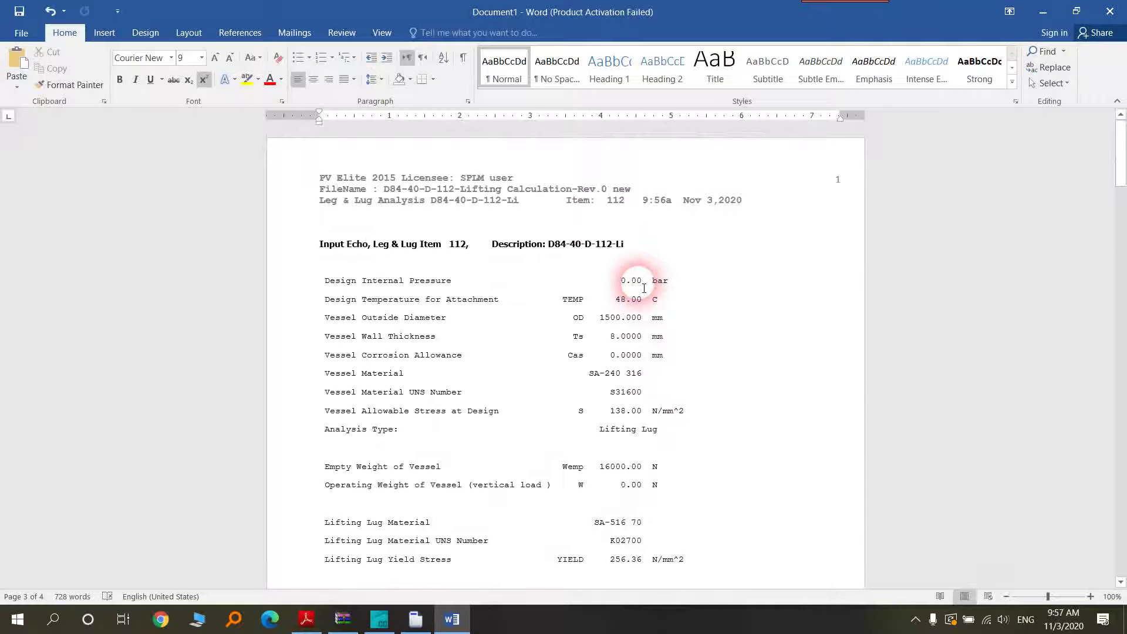